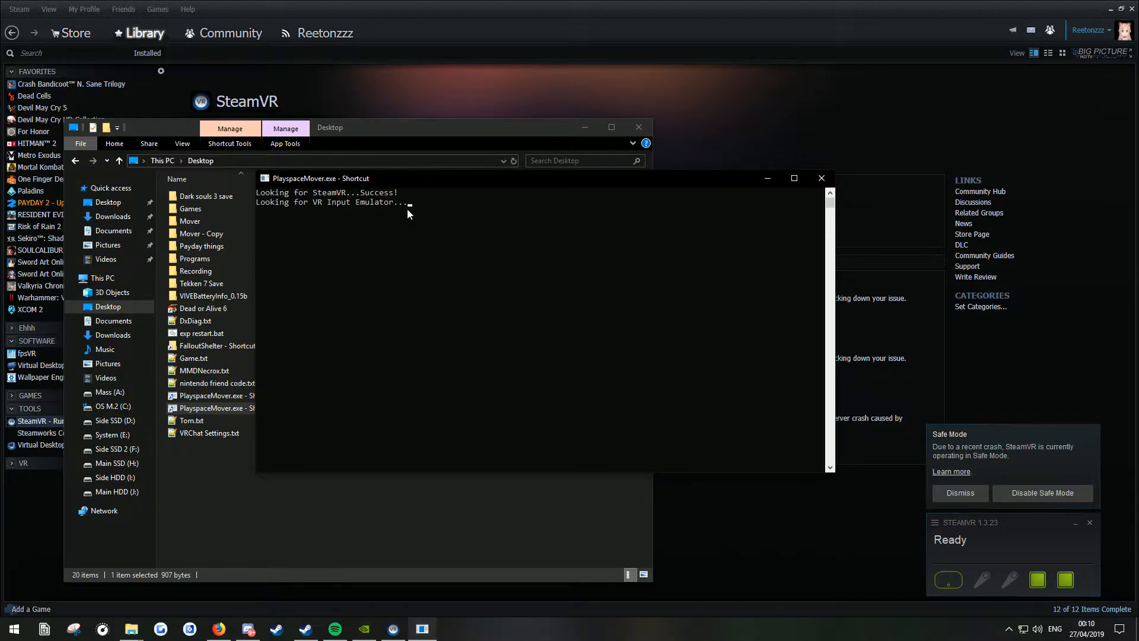
# - Close the PlayspaceMover console window stuck looking for VR Input Emulator
pyautogui.click(821, 178)
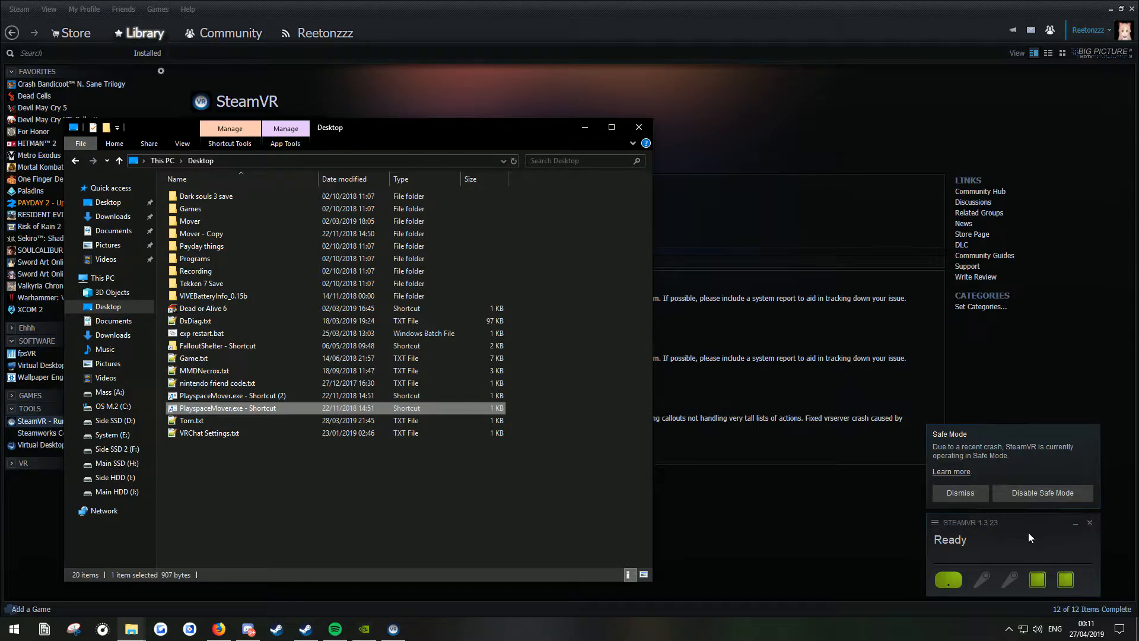
# - Shut down SteamVR and browse the VR folder holding the OpenVR folders
pyautogui.click(1091, 525)
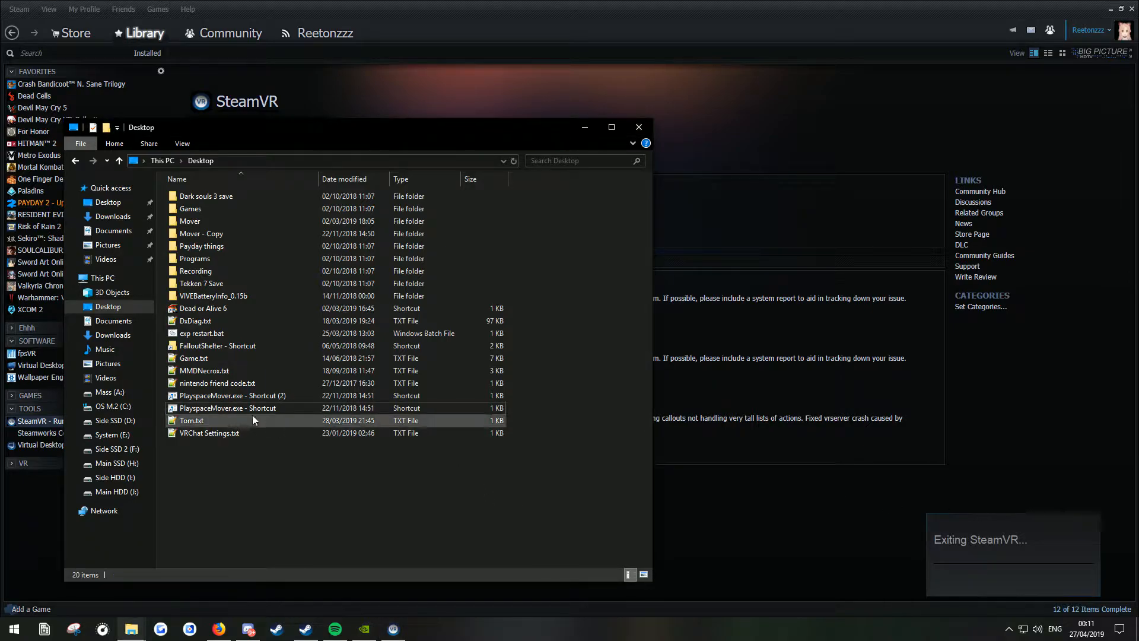
pyautogui.moveTo(329, 135); pyautogui.dragTo(503, 141)
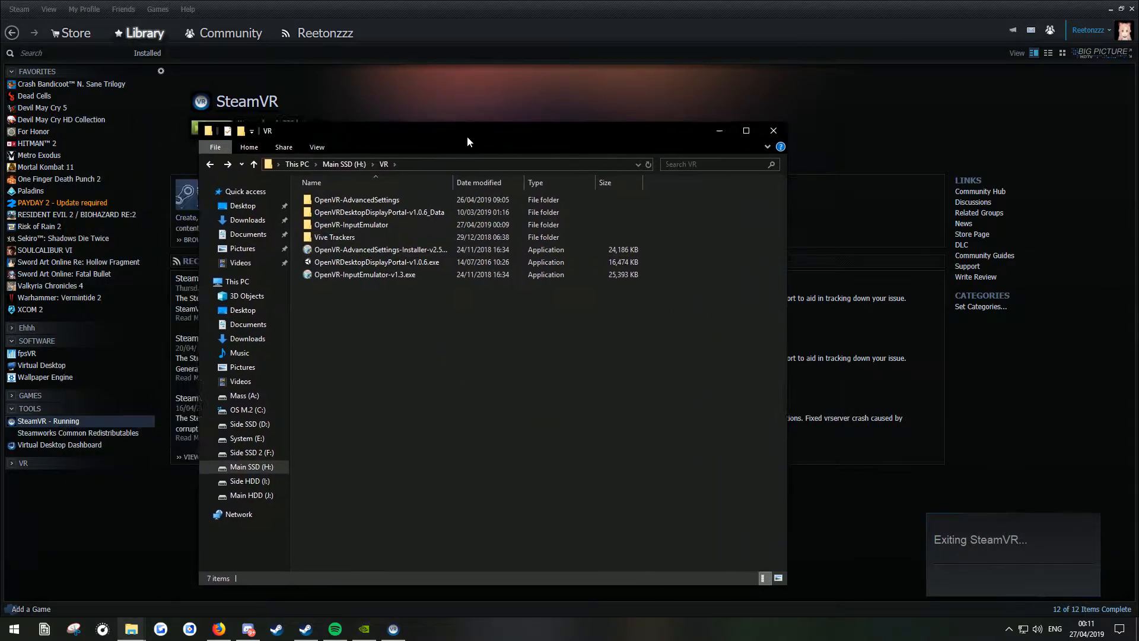
pyautogui.click(401, 231)
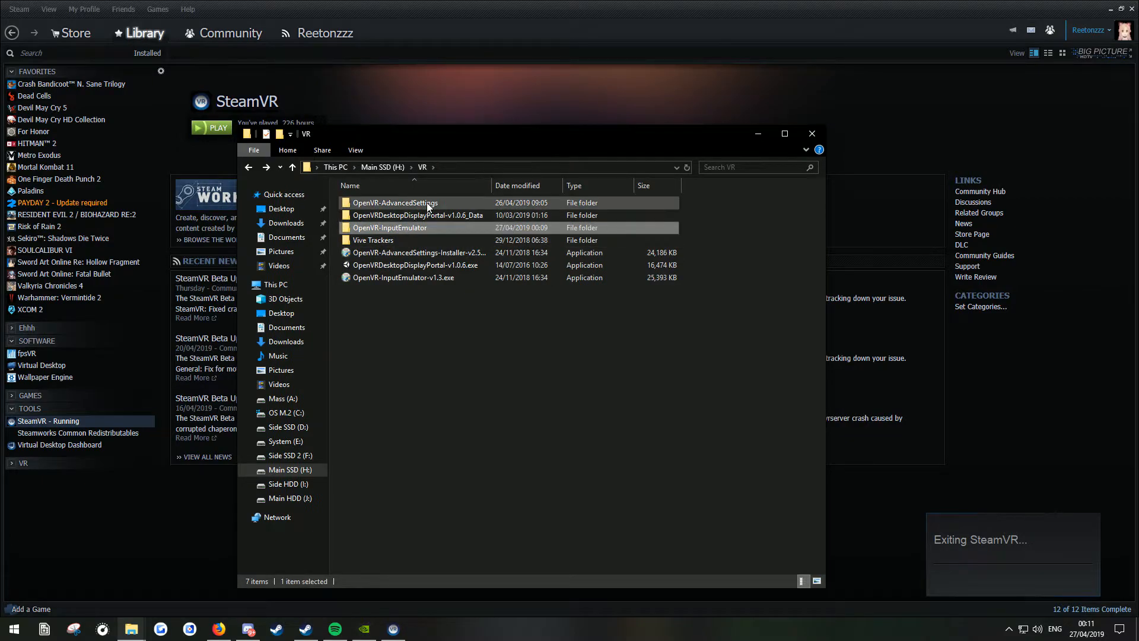
pyautogui.click(431, 205)
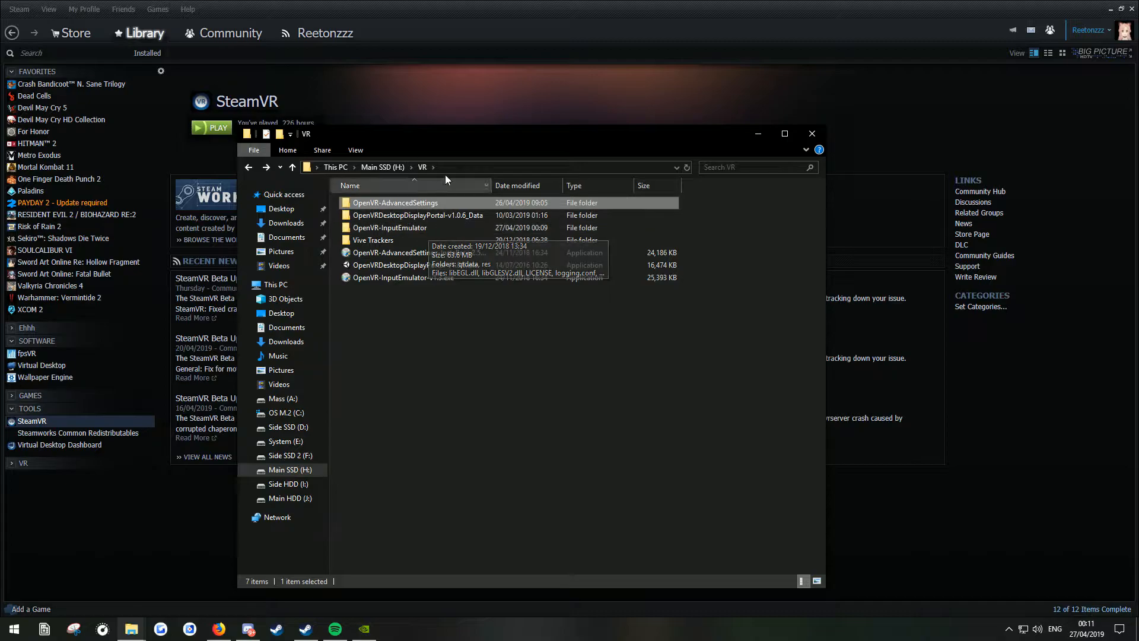
# - Run Uninstall.exe in H:\VR\OpenVR-InputEmulator and remove OpenVR Input Emulator
pyautogui.doubleClick(421, 229)
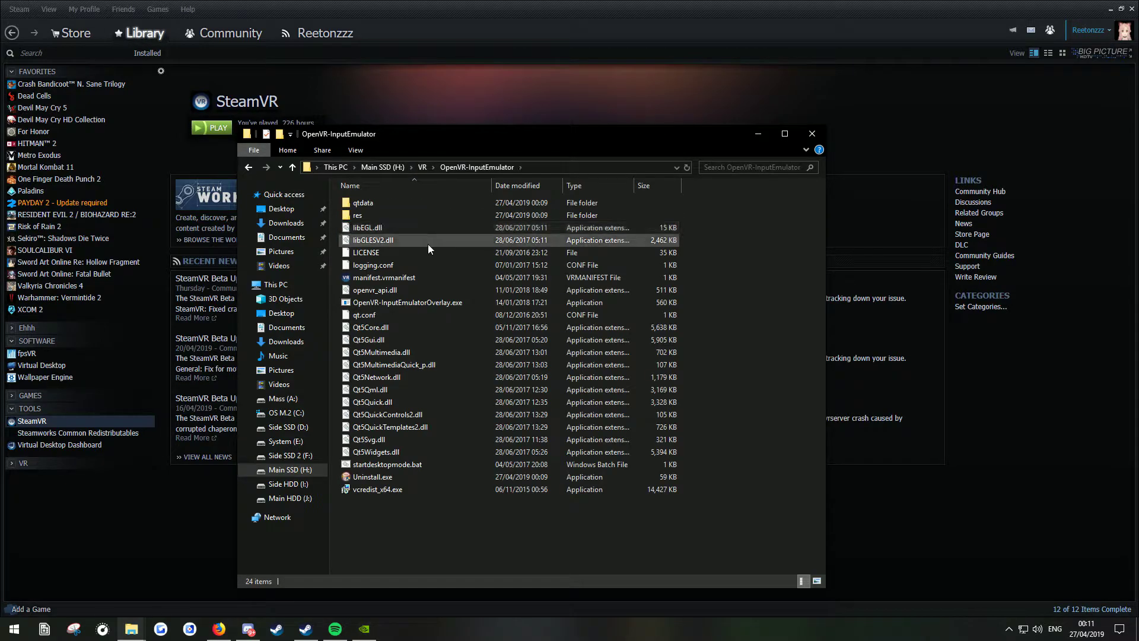
pyautogui.doubleClick(404, 479)
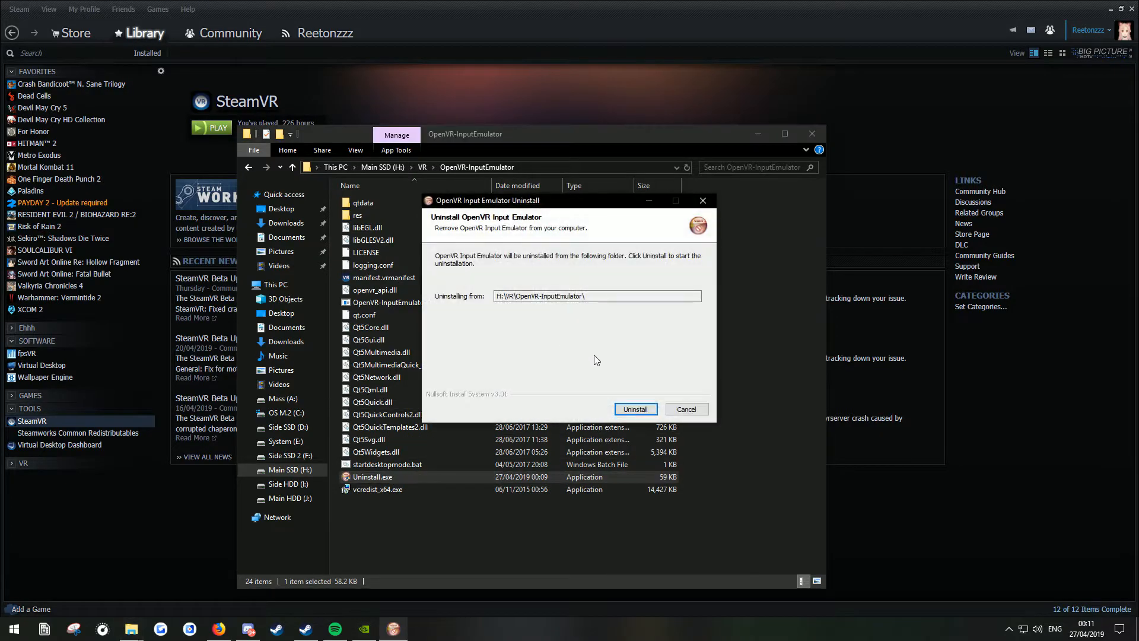
pyautogui.click(634, 409)
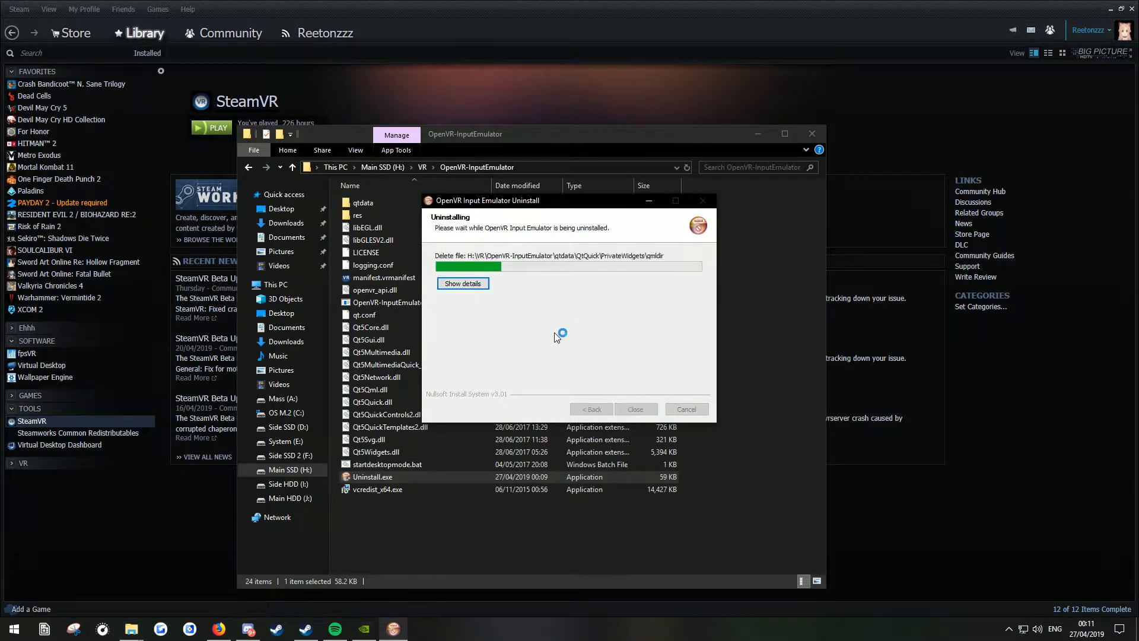
pyautogui.click(635, 408)
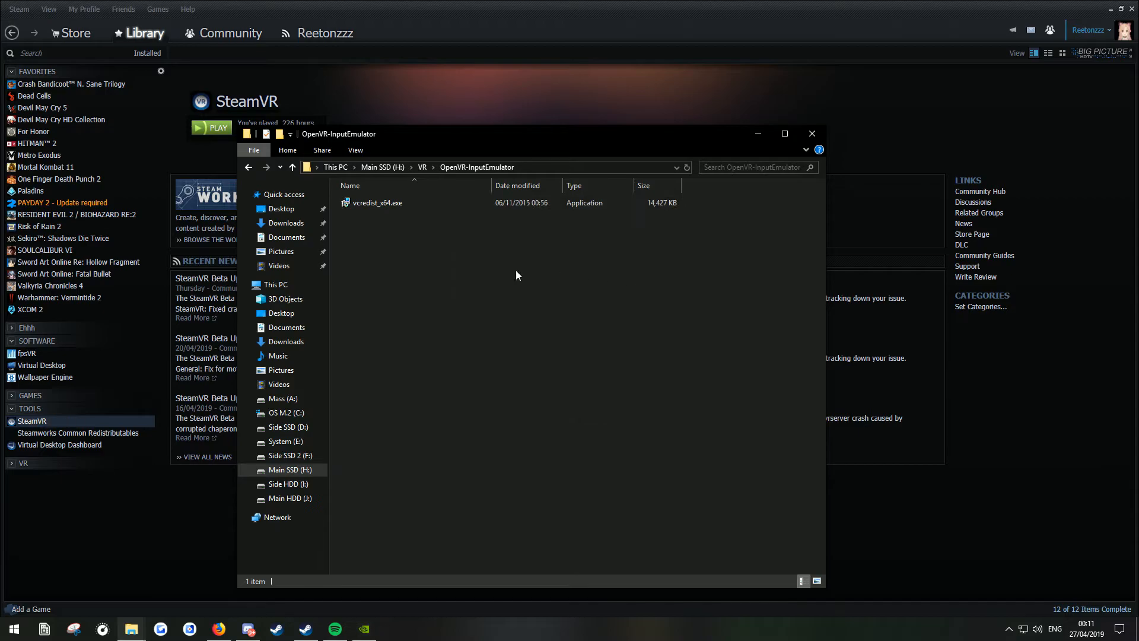
# - Run Uninstall.exe in OpenVR-AdvancedSettings and remove OpenVR Advanced Settings
pyautogui.click(421, 166)
pyautogui.doubleClick(421, 204)
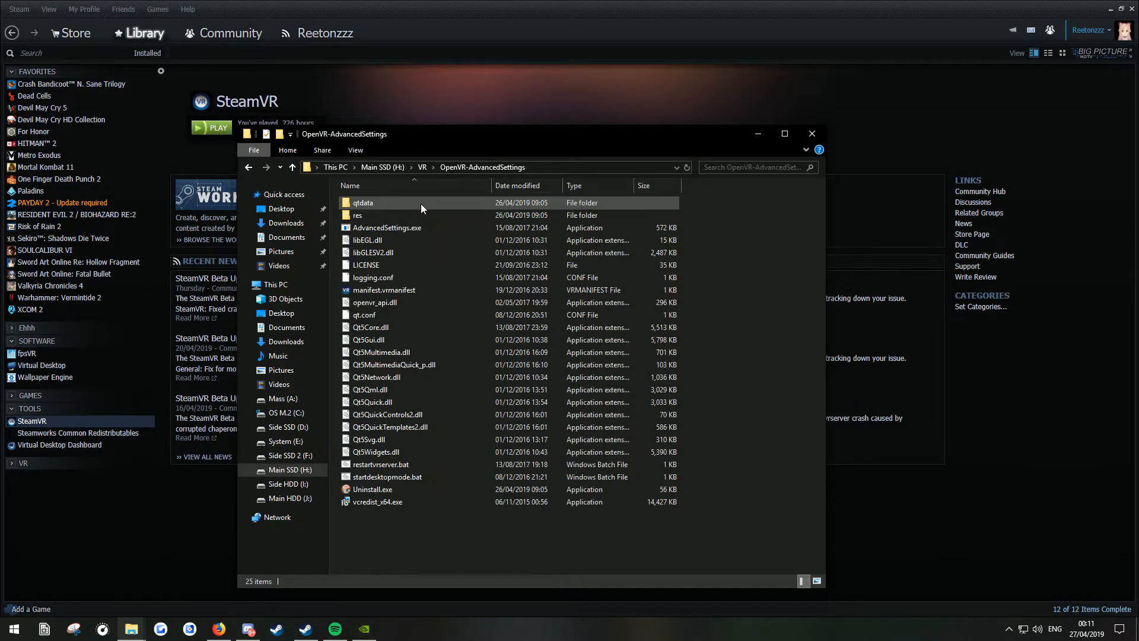
pyautogui.doubleClick(415, 489)
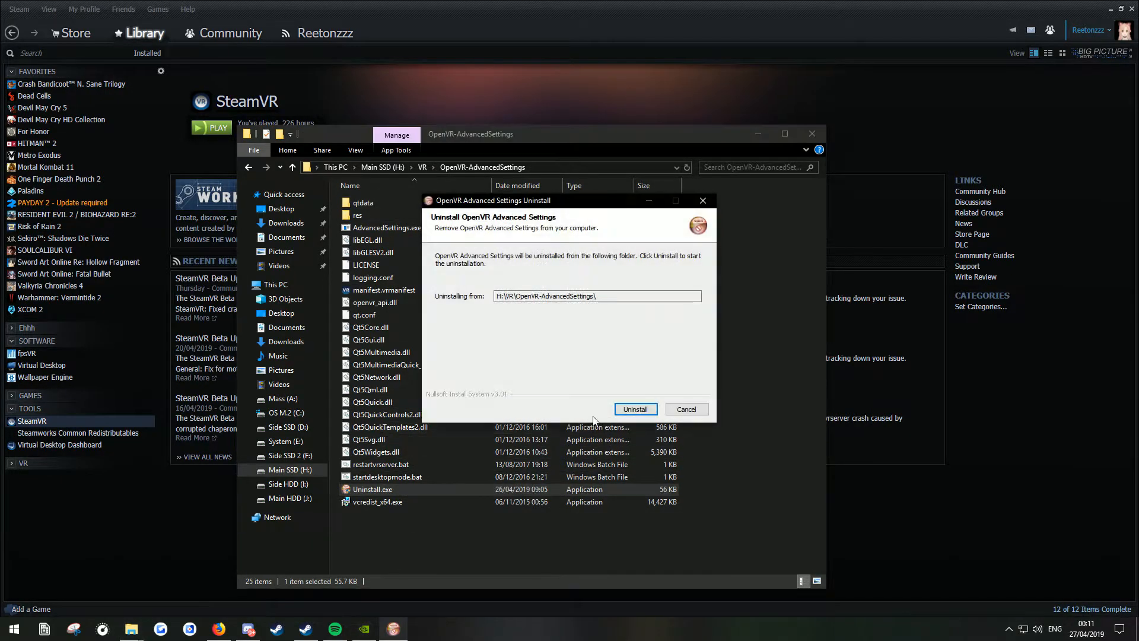
pyautogui.click(634, 409)
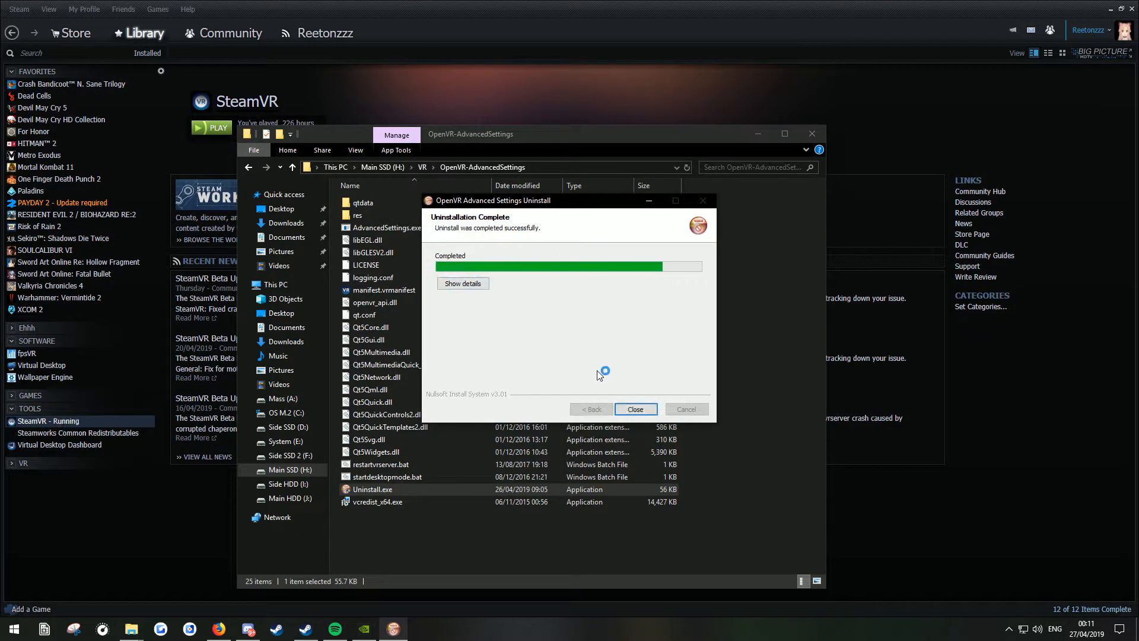
pyautogui.click(637, 410)
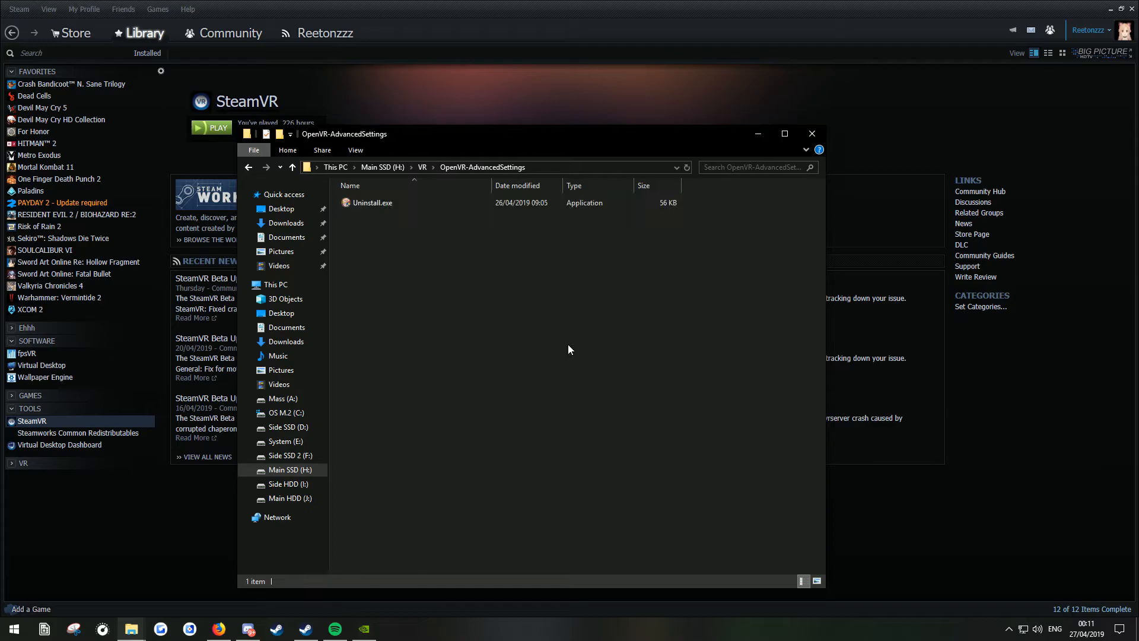
# - Return to the VR folder, glance at the SteamVR drivers window, and refocus the VR window
pyautogui.press('BackSpace')
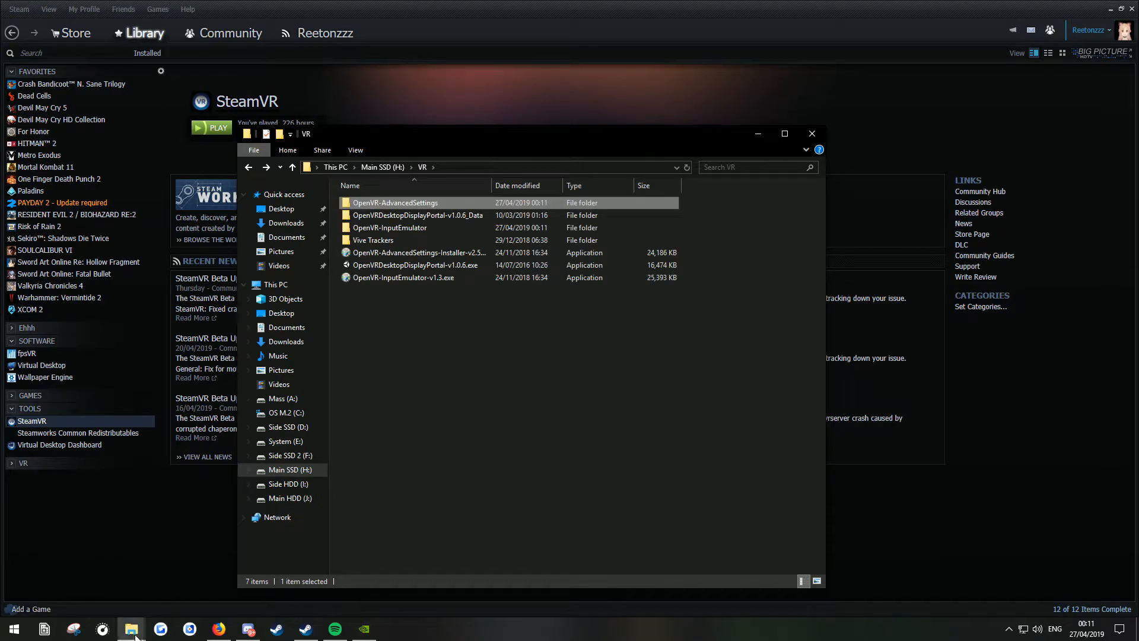
pyautogui.moveTo(132, 629)
pyautogui.click(102, 570)
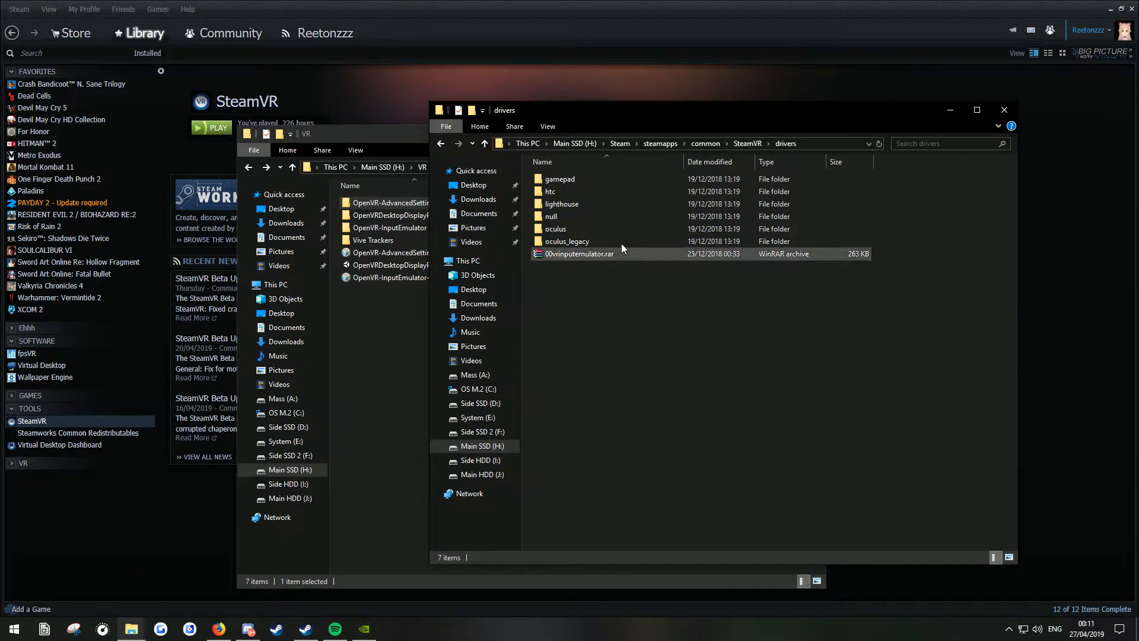
pyautogui.moveTo(694, 124); pyautogui.dragTo(679, 123)
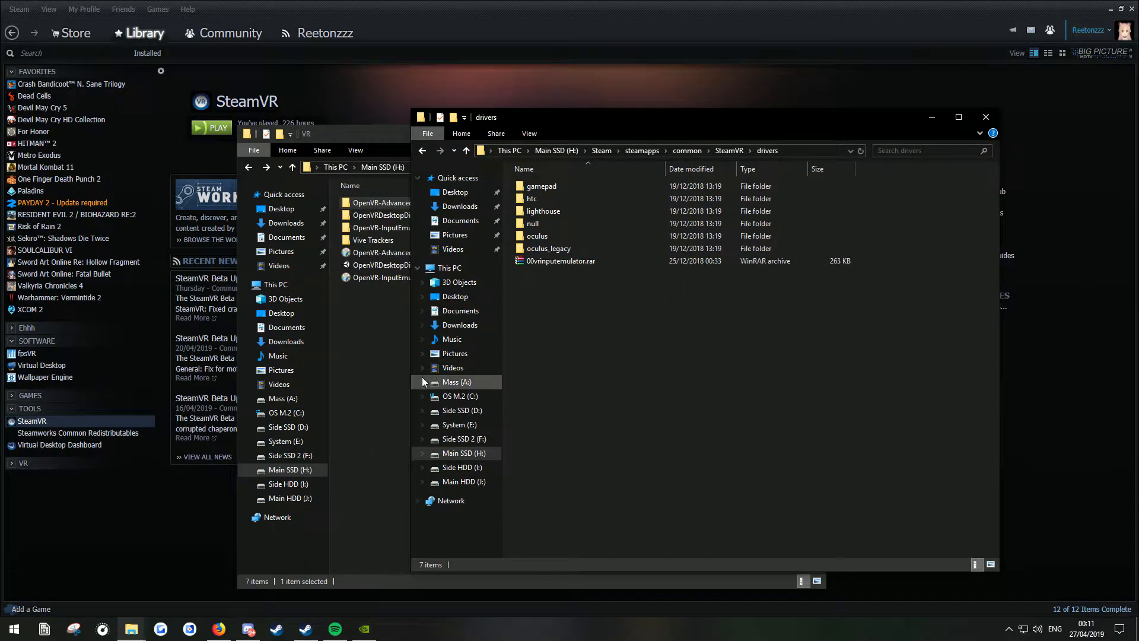
pyautogui.click(385, 375)
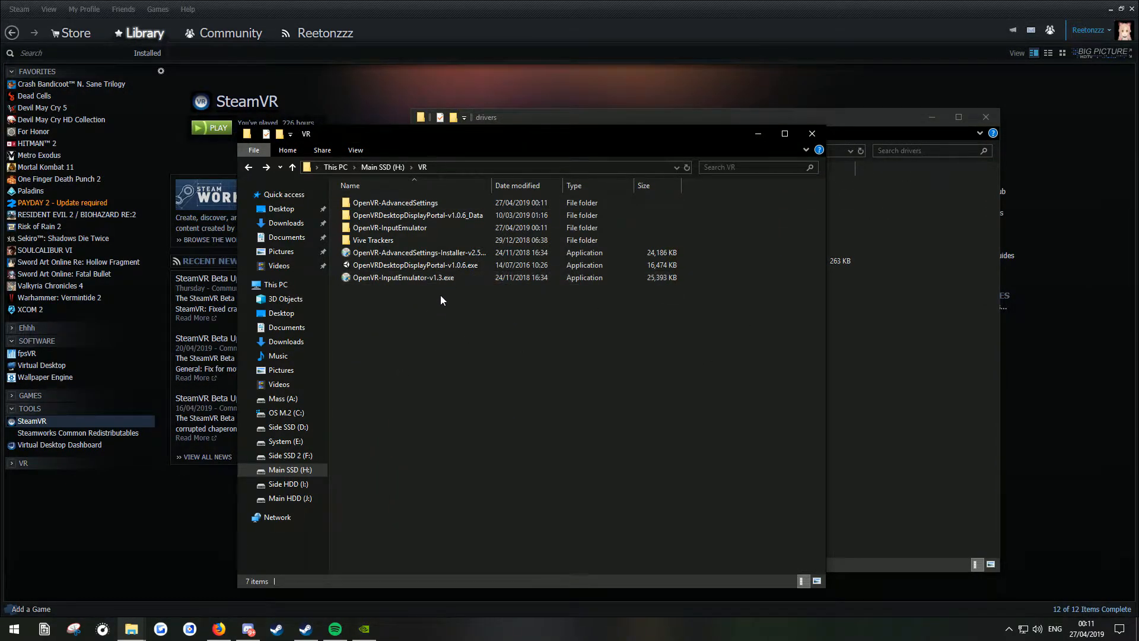
# - Install OpenVR-InputEmulator-v1.3.exe into H:\VR\OpenVR-InputEmulator and check the new driver folder
pyautogui.doubleClick(421, 282)
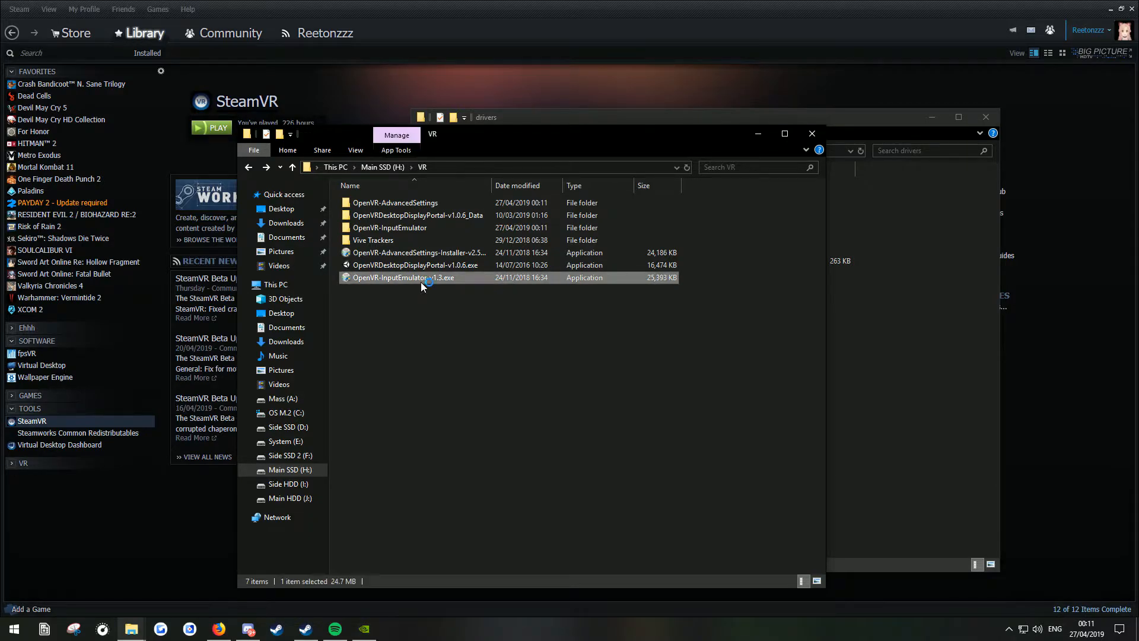
pyautogui.click(635, 410)
pyautogui.write('H:\\VR\\OpenVR-InputEmulator')
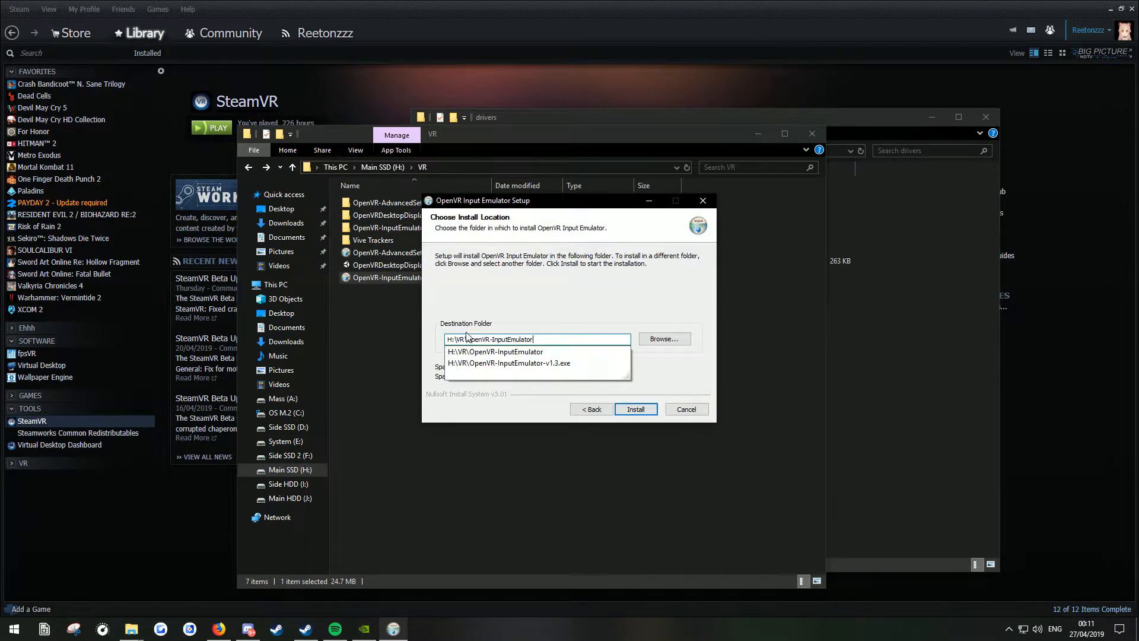
pyautogui.click(635, 409)
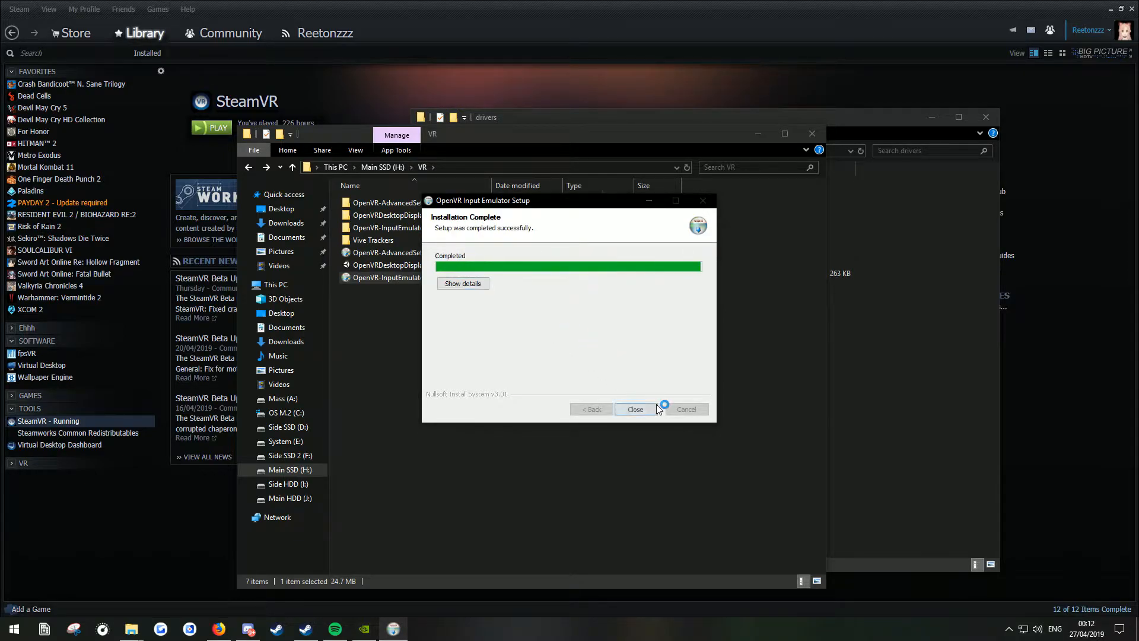
pyautogui.click(641, 409)
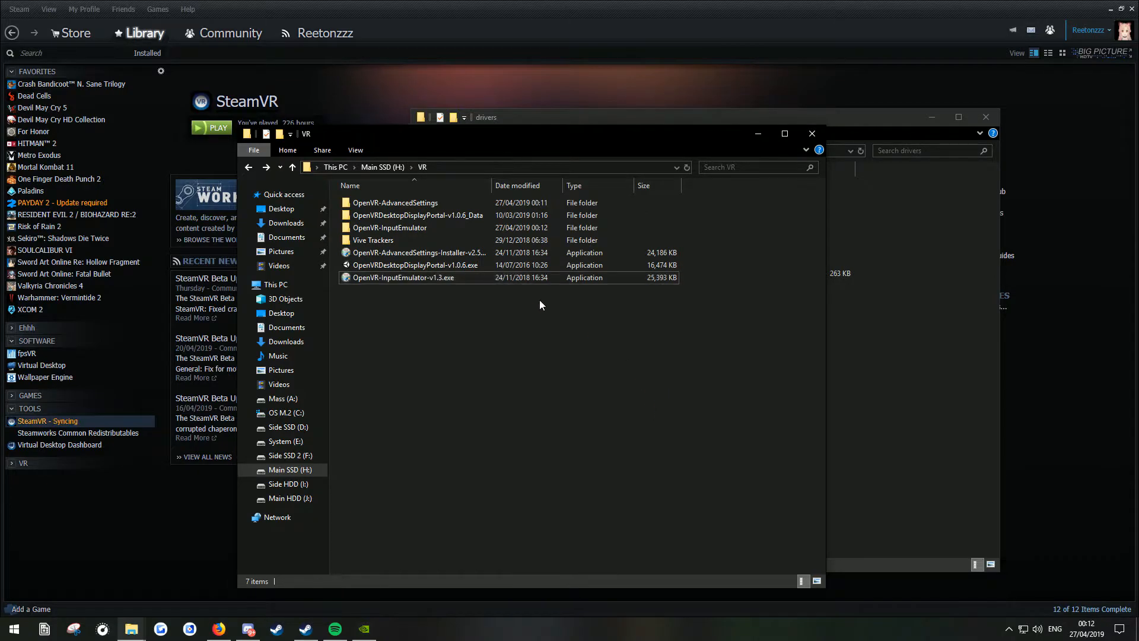
pyautogui.click(615, 207)
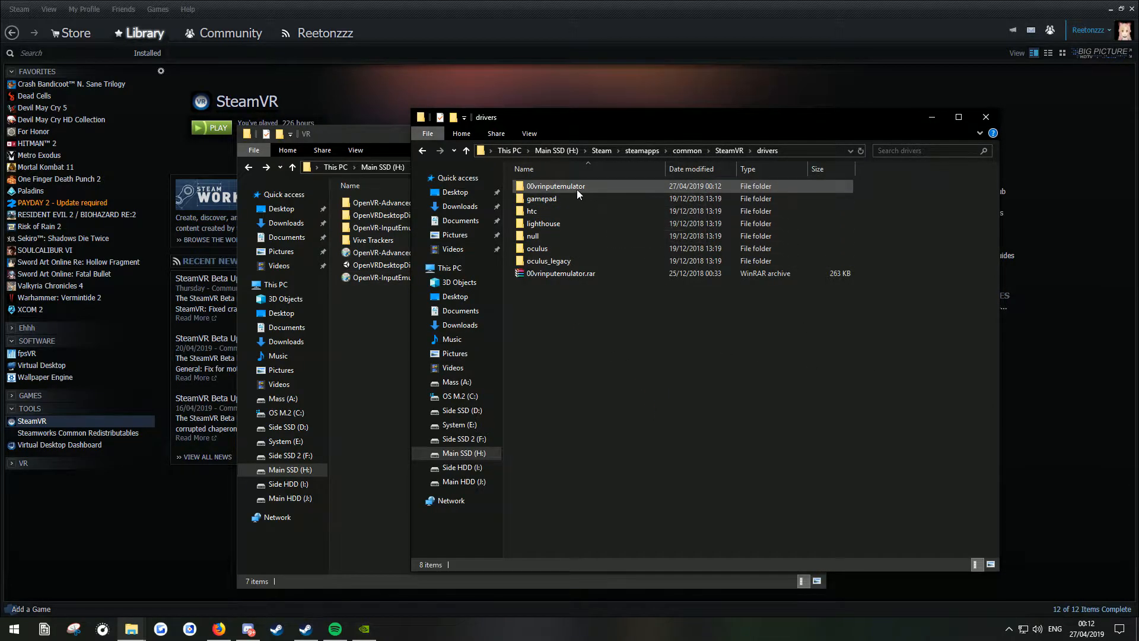
pyautogui.click(385, 312)
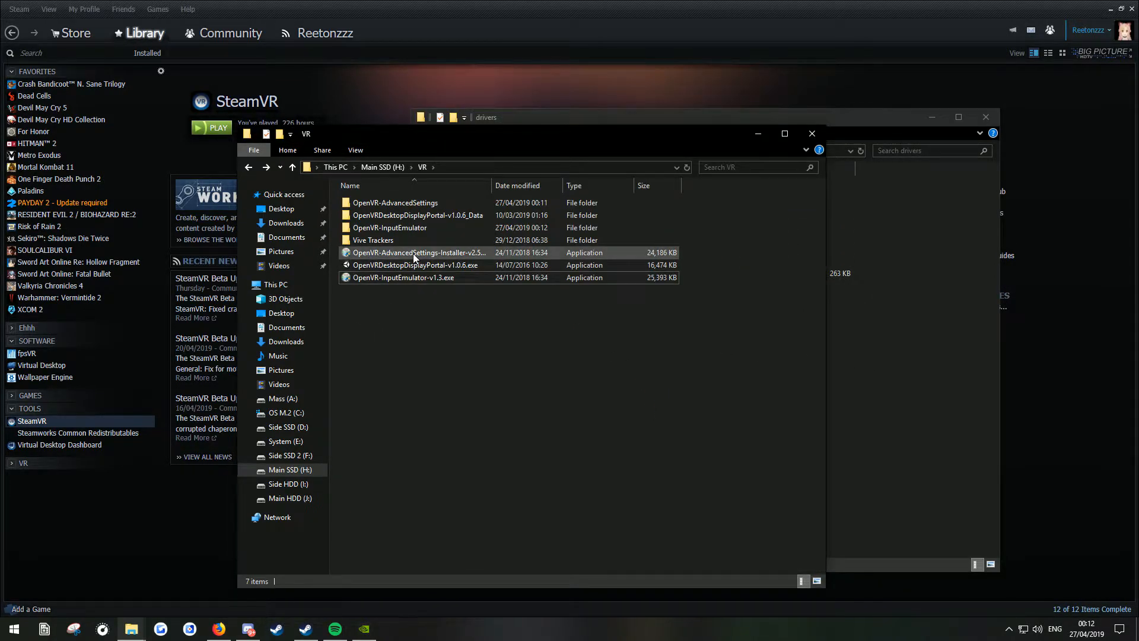
# - Copy the H:\VR\OpenVR-AdvancedSettings path and launch the Advanced Settings installer
pyautogui.doubleClick(397, 202)
pyautogui.click(467, 167)
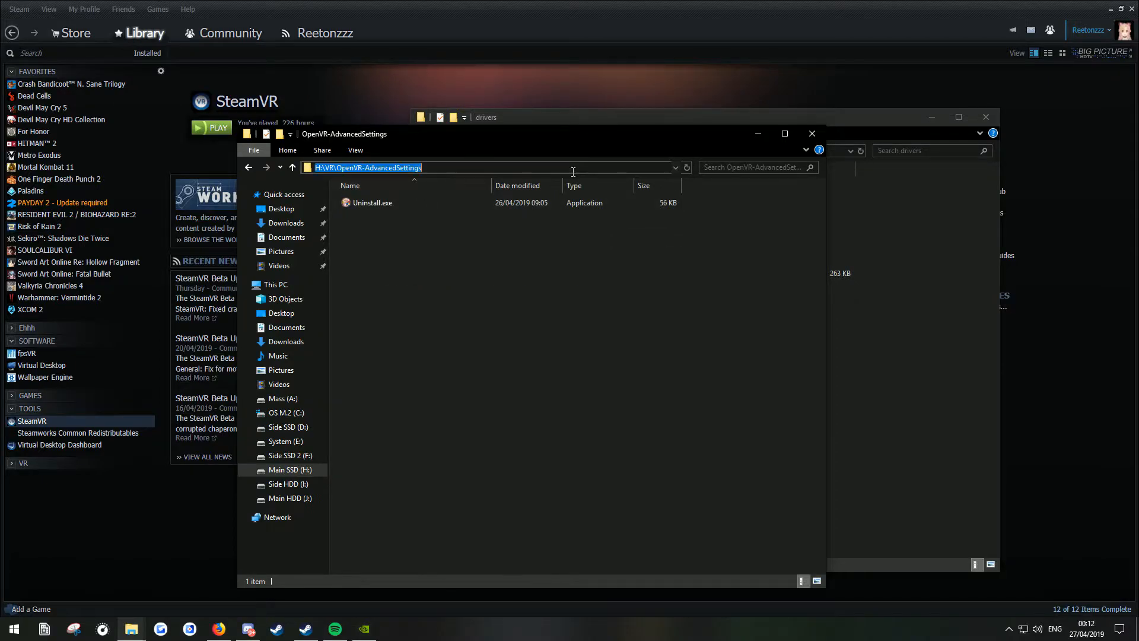
pyautogui.hotkey('alt', 'Left')
pyautogui.doubleClick(440, 254)
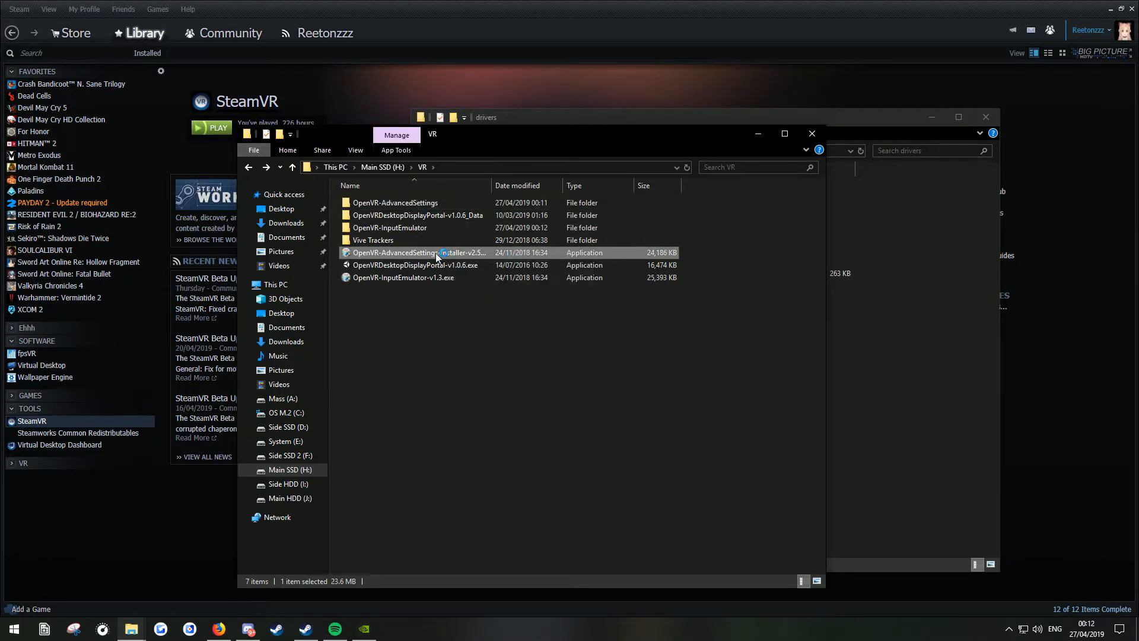
# - Install OpenVR Advanced Settings v2.5 into the pasted H:\VR\OpenVR-AdvancedSettings destination
pyautogui.click(635, 409)
pyautogui.hotkey('ctrl', 'v')
pyautogui.click(637, 410)
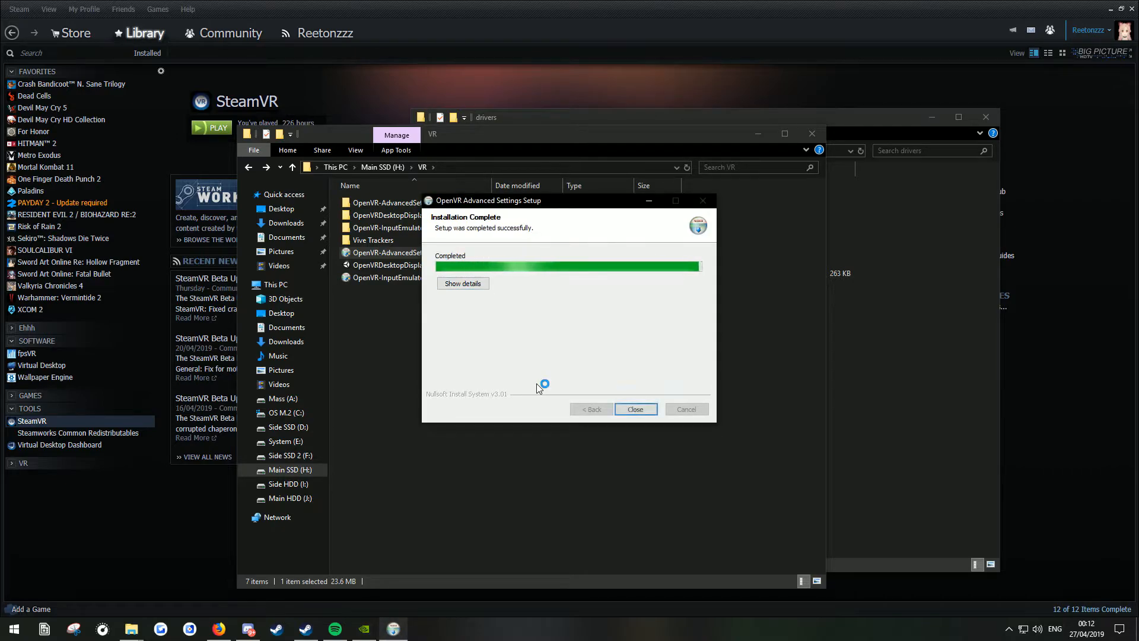
pyautogui.click(635, 409)
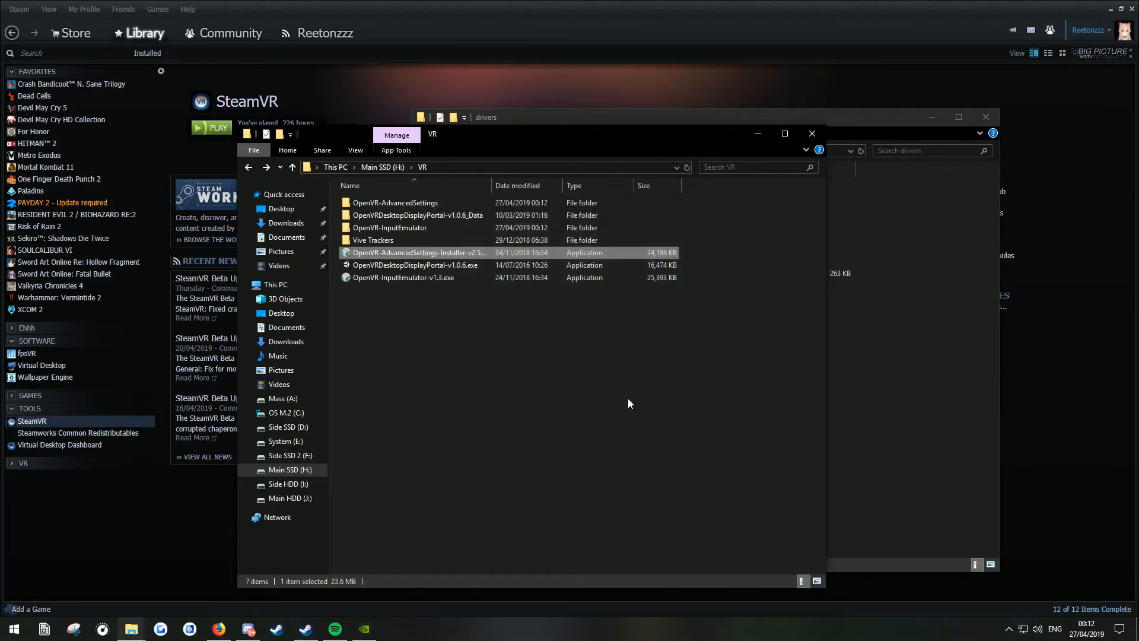
pyautogui.click(628, 398)
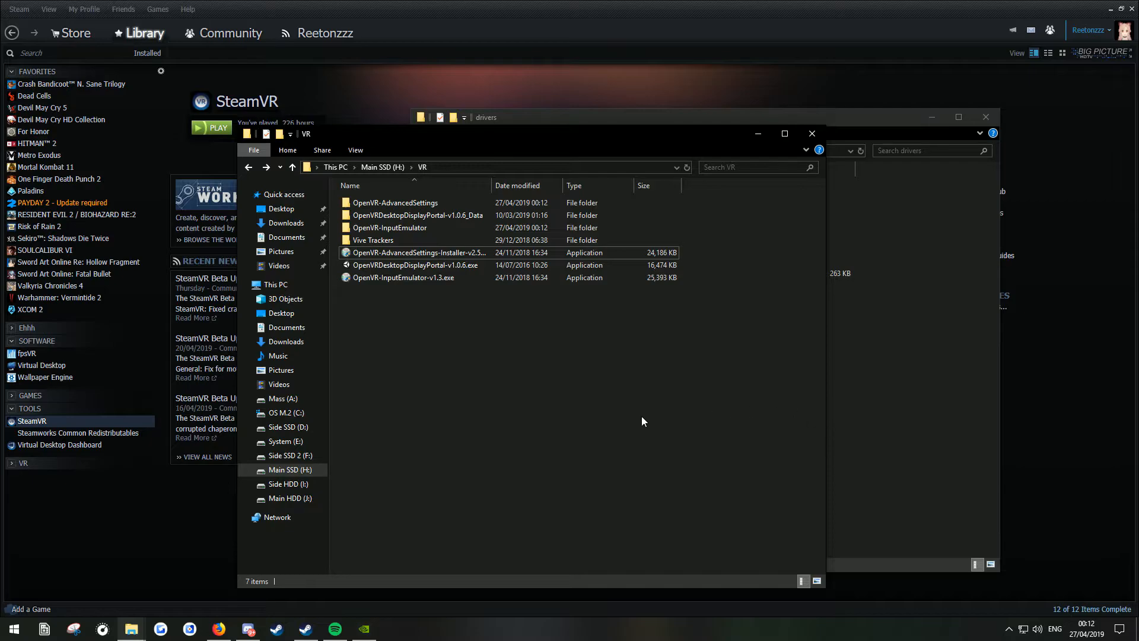
# - Launch SteamVR from Steam and bring the VR folder window forward
pyautogui.click(901, 455)
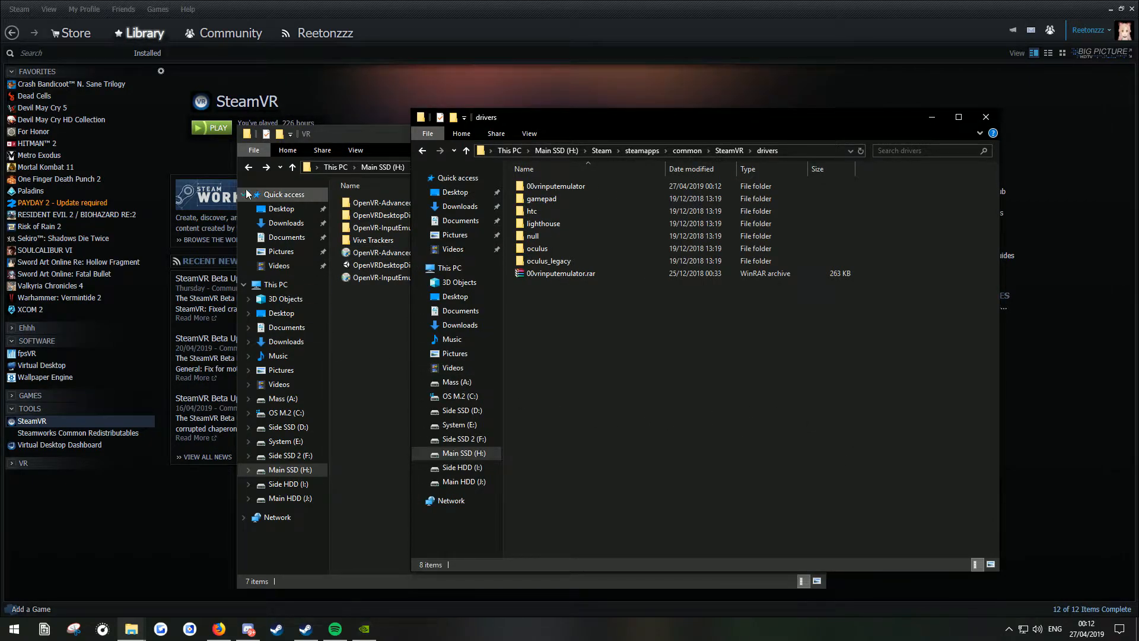
pyautogui.click(207, 126)
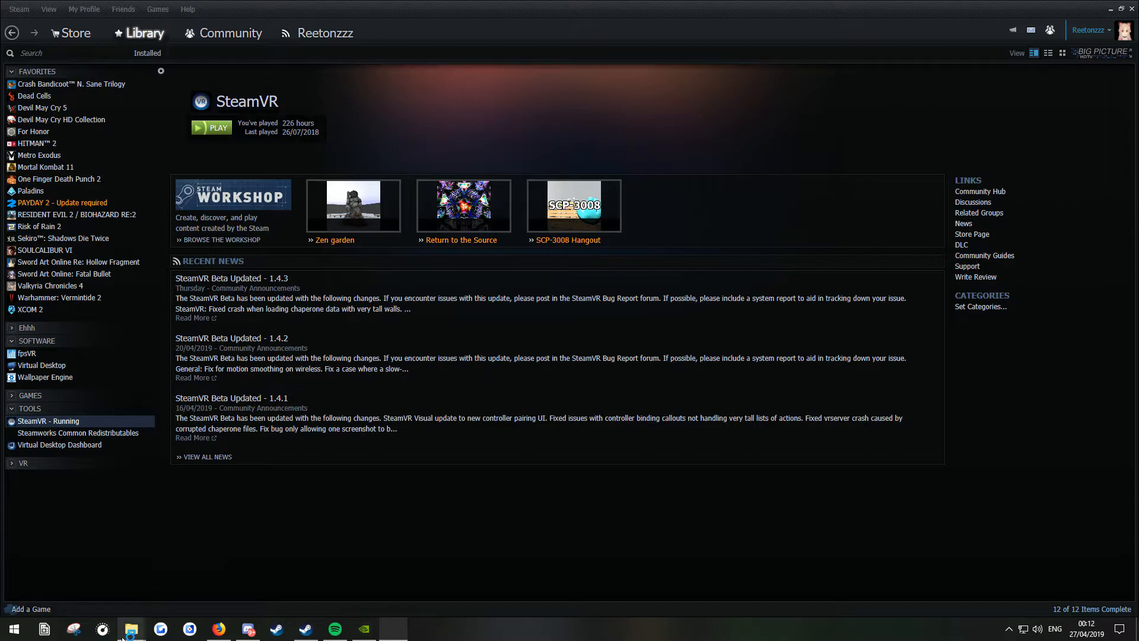
pyautogui.click(179, 574)
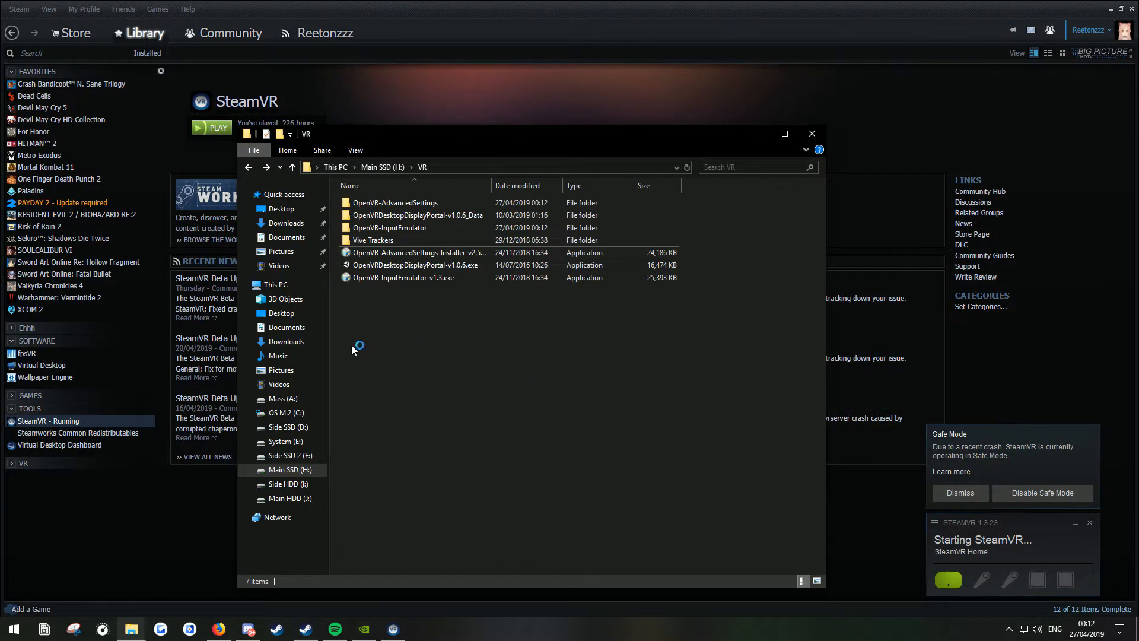
# - Run PlayspaceMover.exe - Shortcut from the Desktop, then close its stalled console
pyautogui.click(280, 312)
pyautogui.click(447, 416)
pyautogui.moveTo(204, 29); pyautogui.dragTo(451, 151)
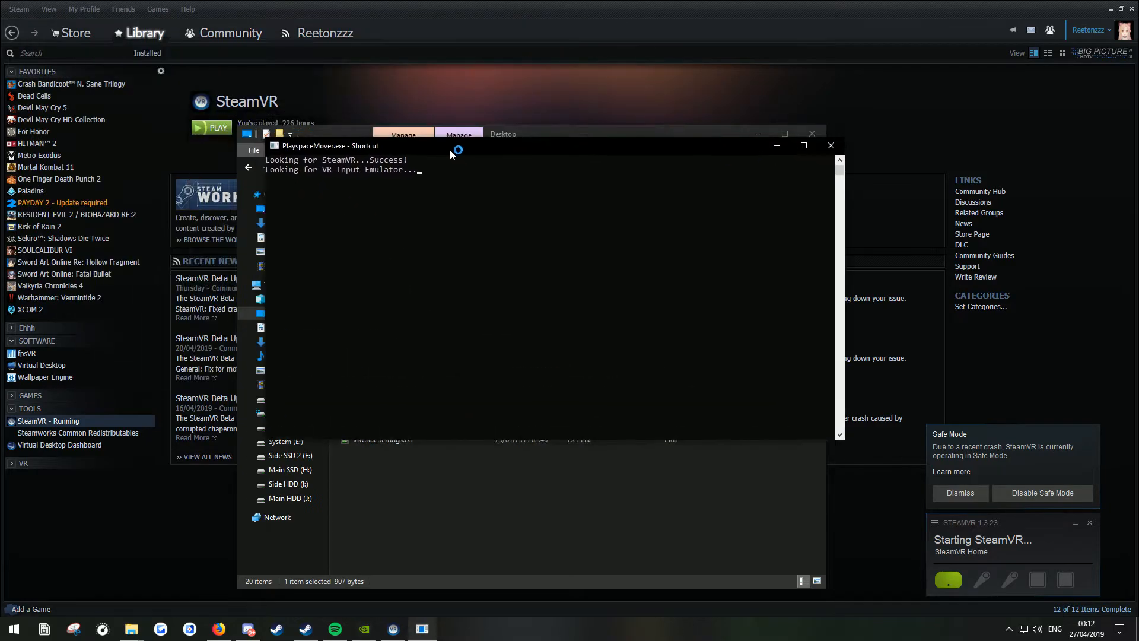
pyautogui.click(831, 146)
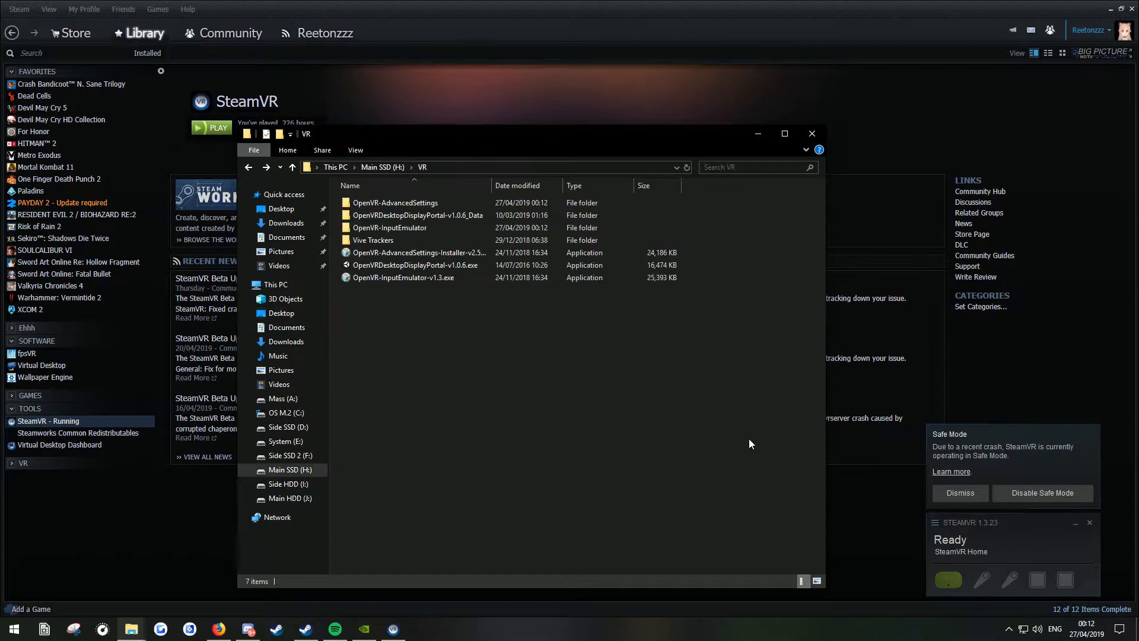
# - Quit SteamVR and bring the SteamVR drivers folder window forward
pyautogui.click(1093, 528)
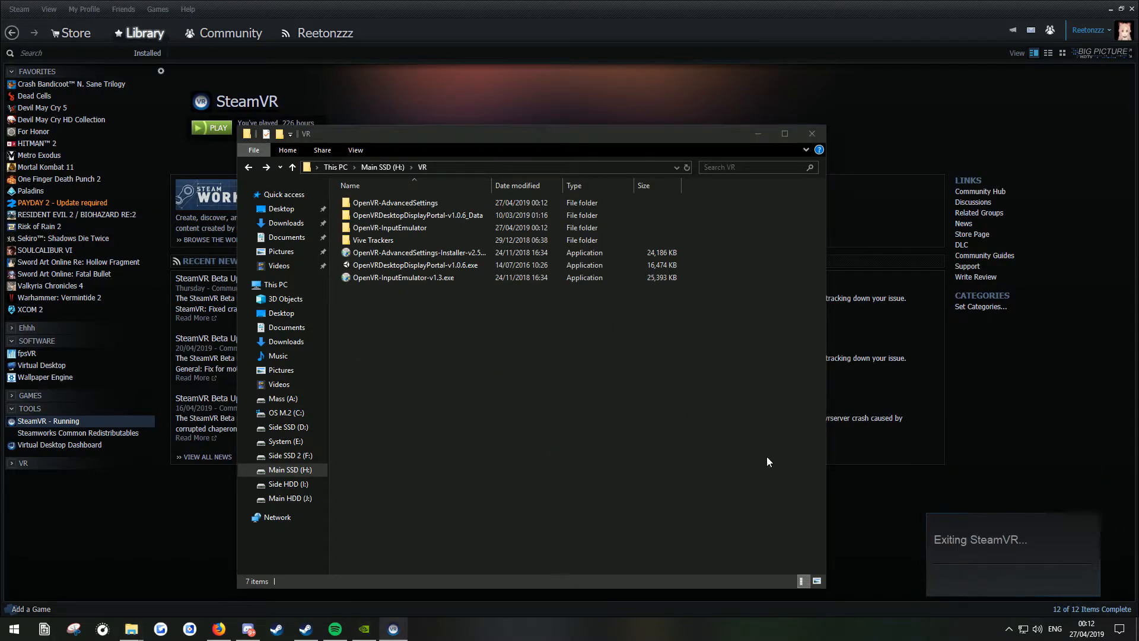
pyautogui.click(131, 630)
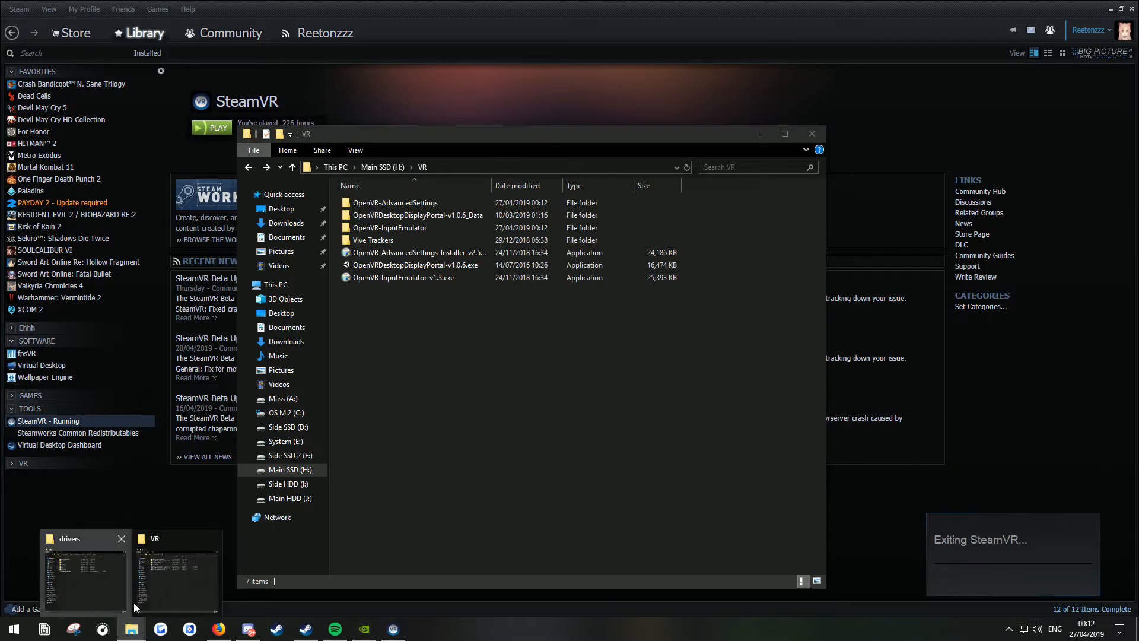
pyautogui.click(101, 570)
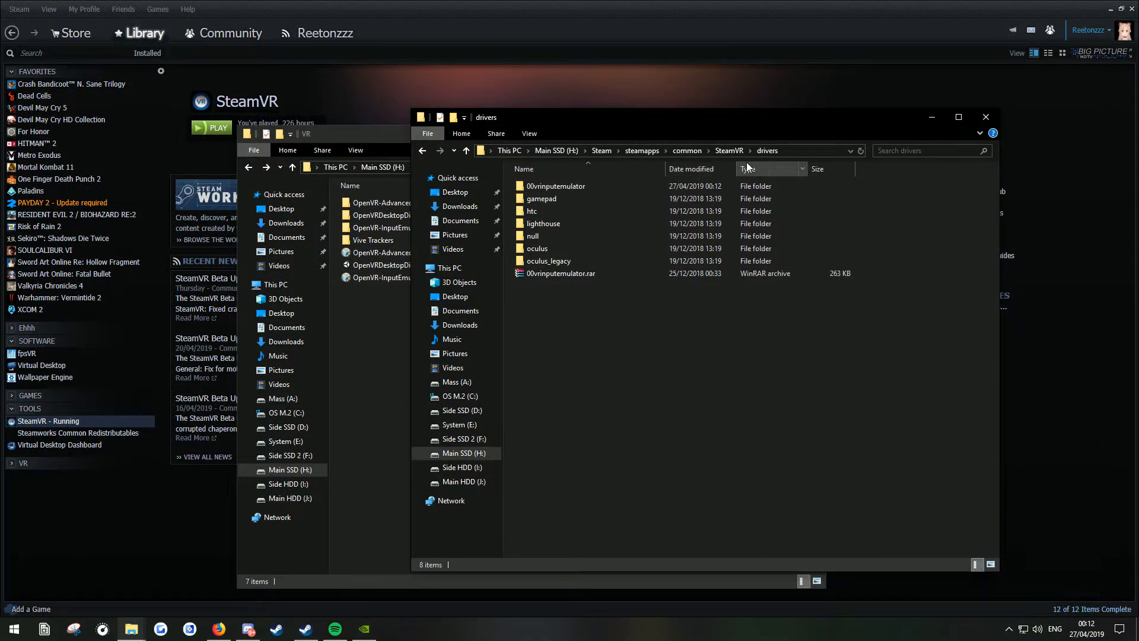
# - Select the 00vrinputemulator.rar archive in the drivers folder
pyautogui.click(594, 186)
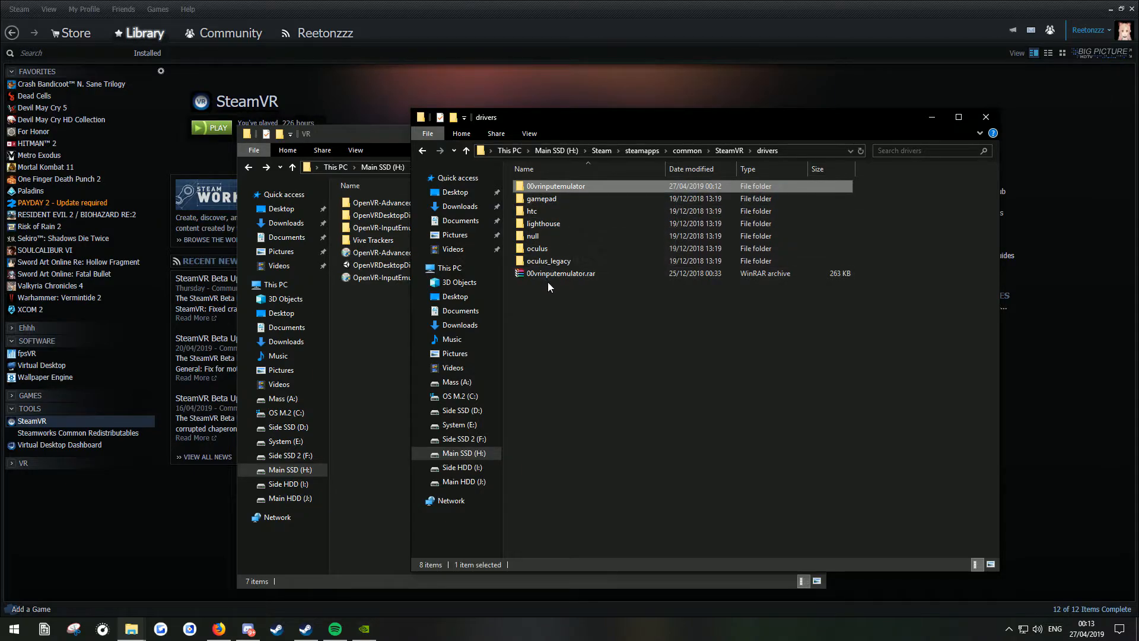
pyautogui.click(561, 274)
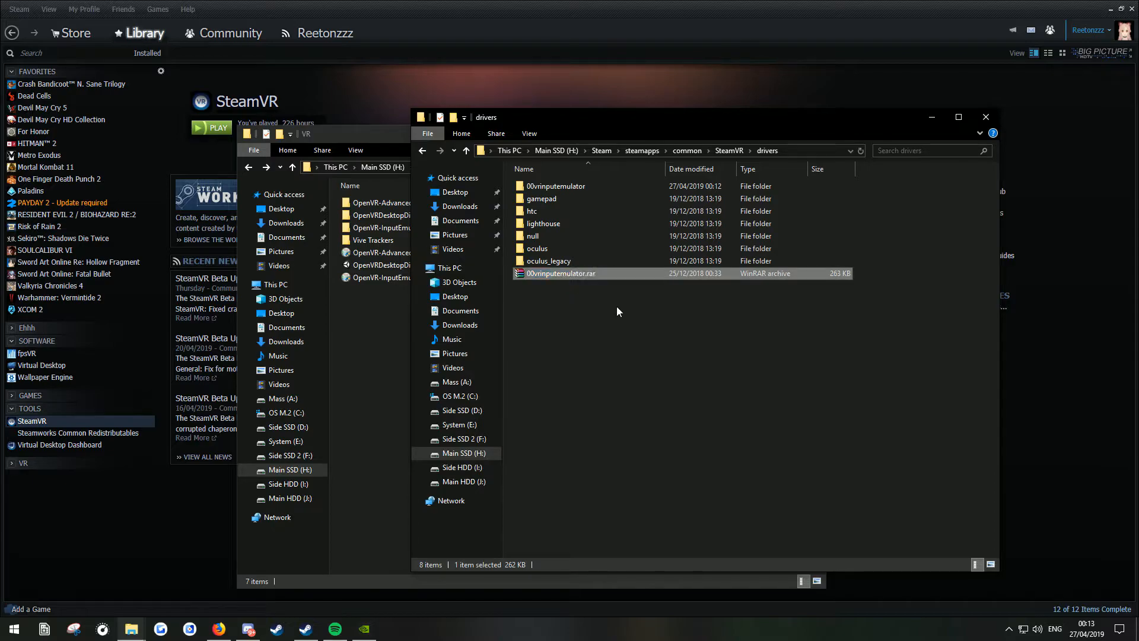
pyautogui.click(616, 306)
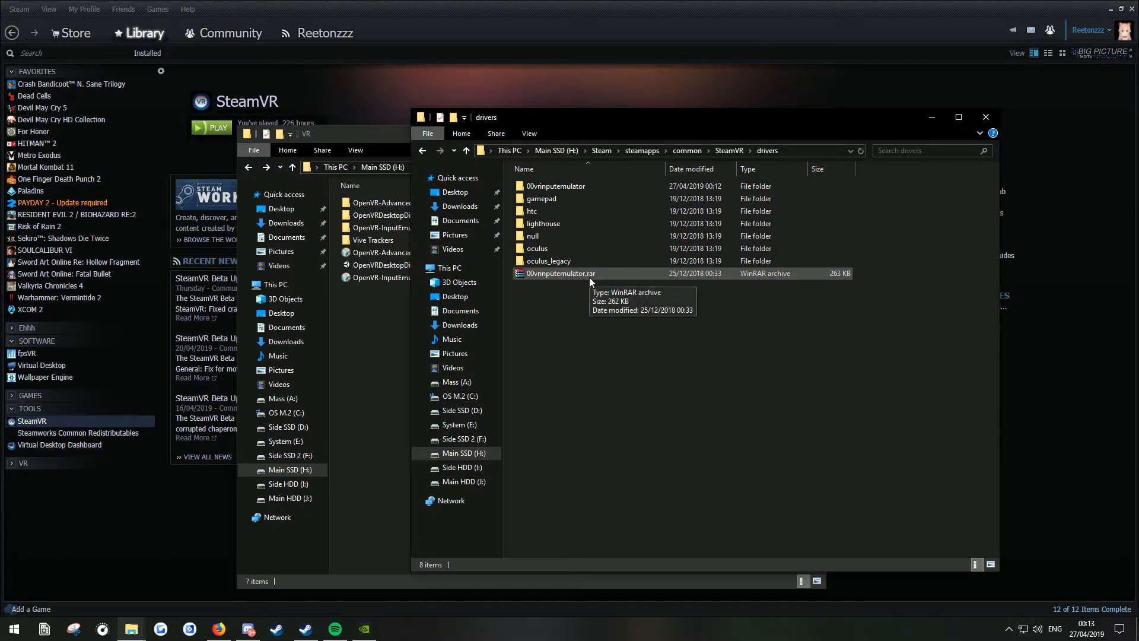
# - Open 00vrinputemulator.rar in WinRAR and inspect its bin\win64 driver files
pyautogui.doubleClick(589, 277)
pyautogui.click(669, 264)
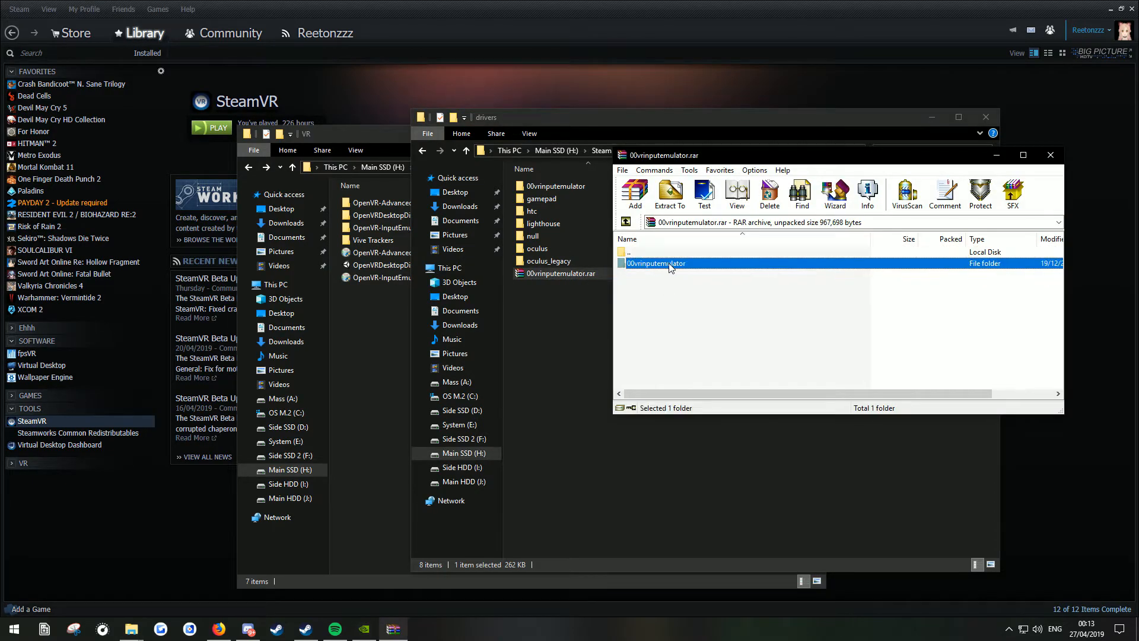
pyautogui.doubleClick(654, 264)
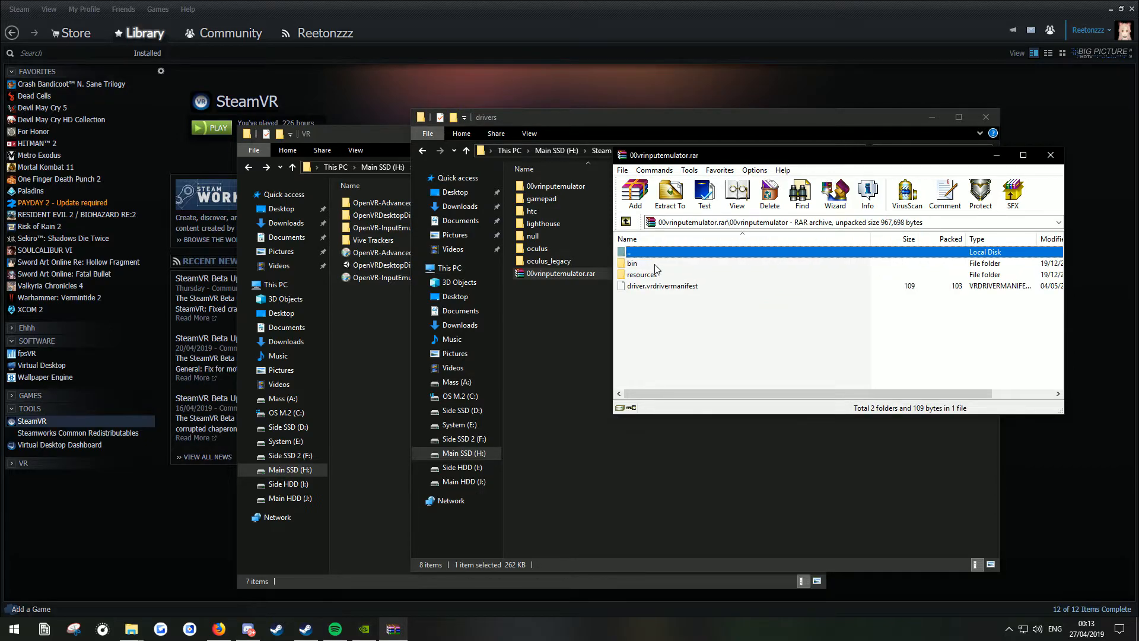
pyautogui.click(651, 263)
pyautogui.doubleClick(648, 263)
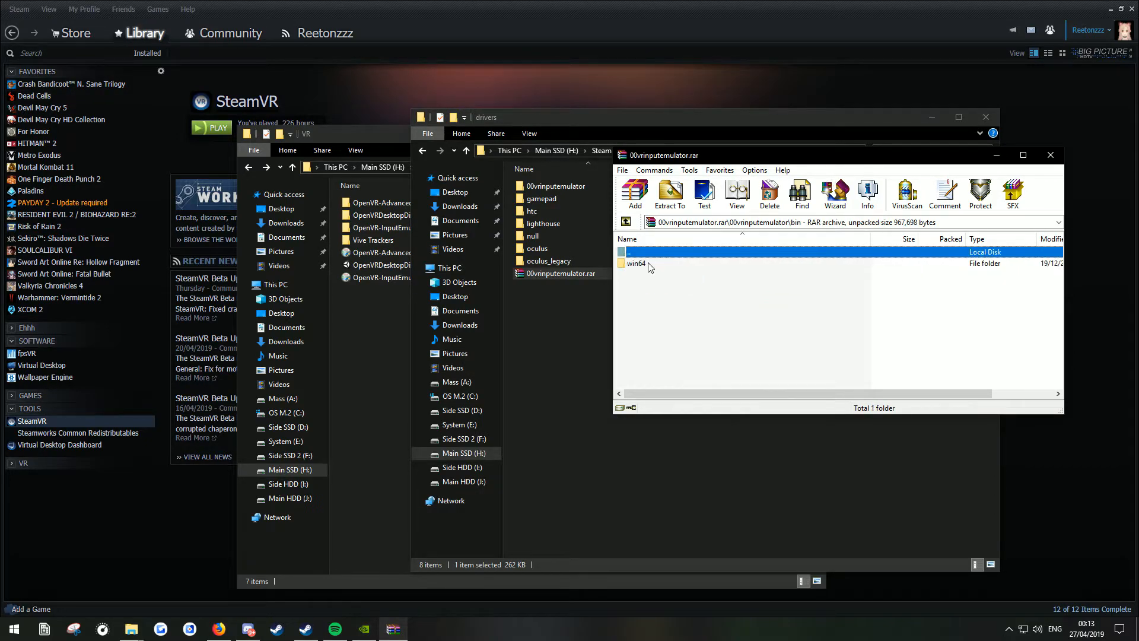
pyautogui.click(685, 275)
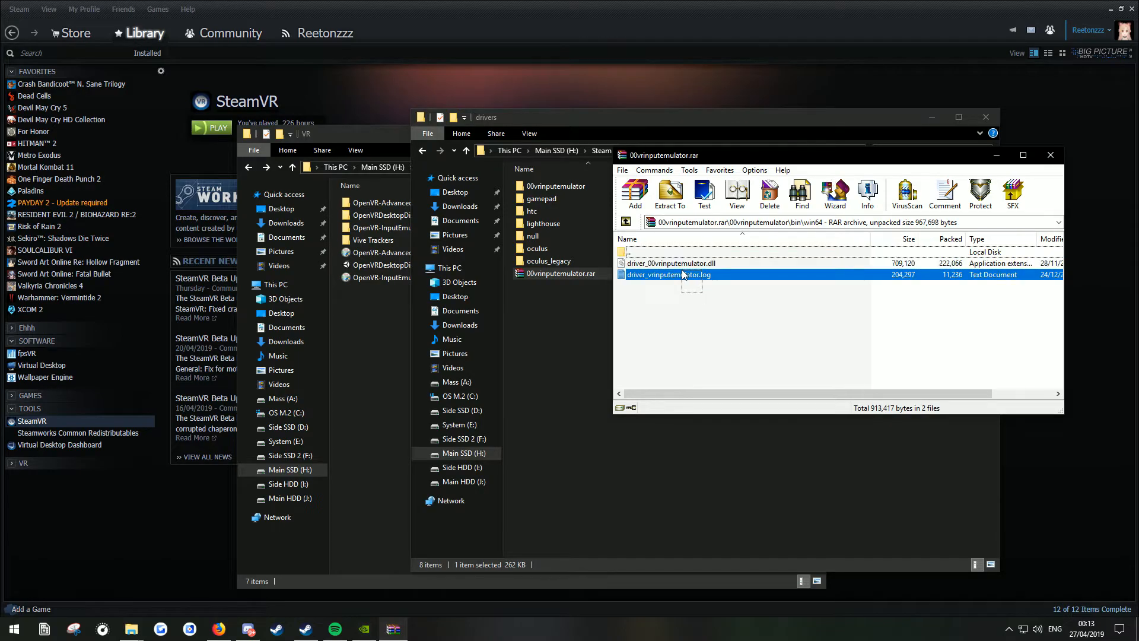
pyautogui.click(682, 301)
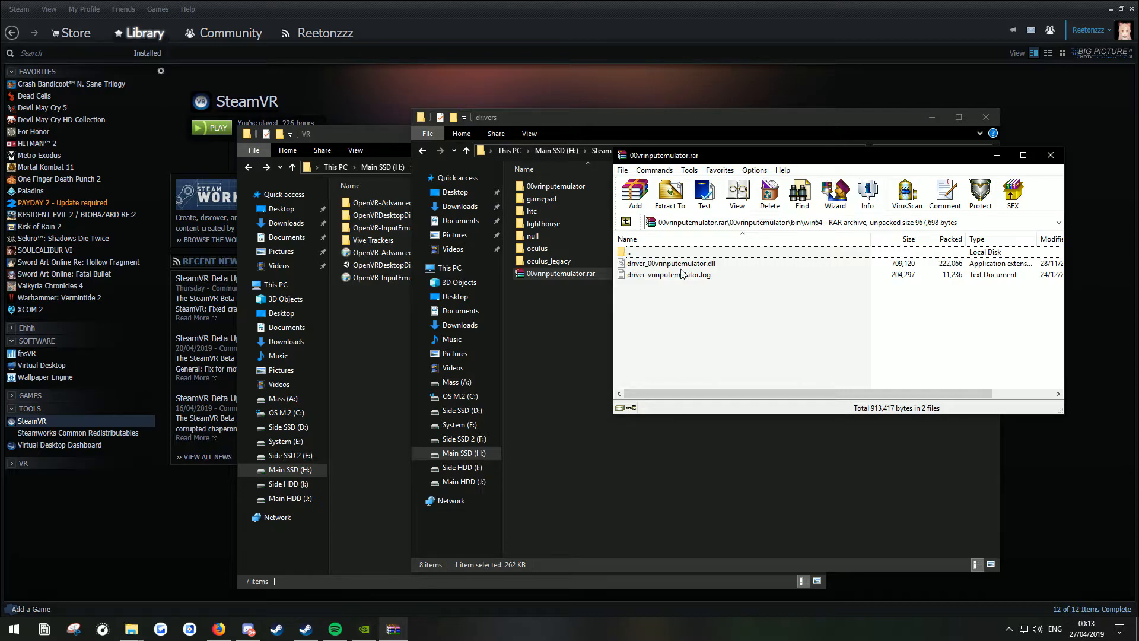
pyautogui.press('BackSpace')
pyautogui.press('BackSpace')
pyautogui.press('BackSpace')
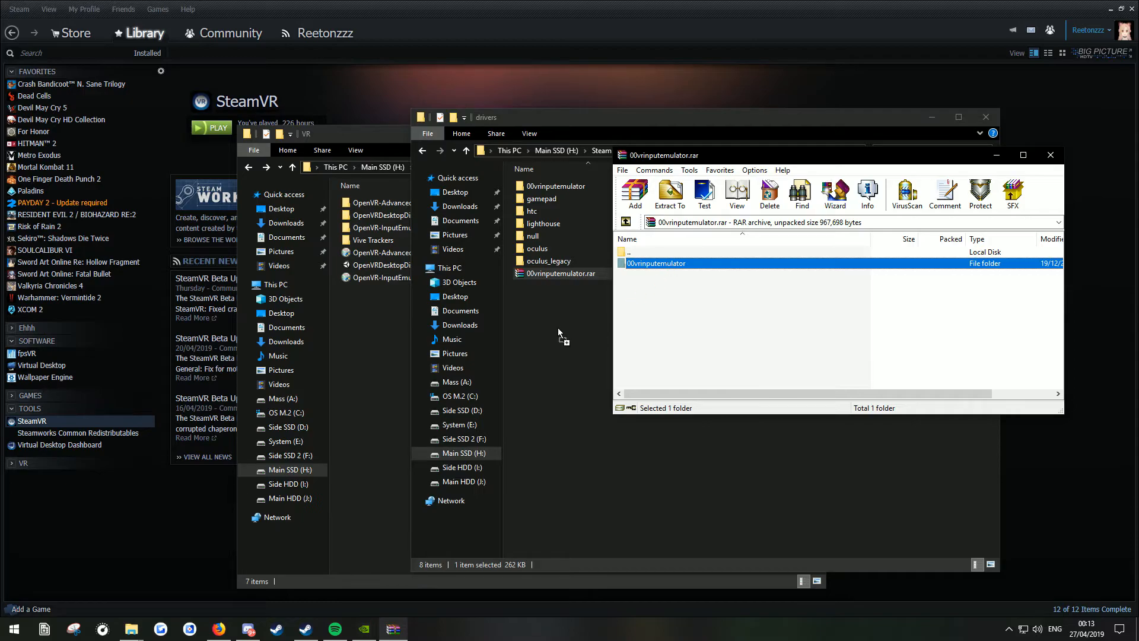
# - Extract the 00vrinputemulator folder into the drivers folder replacing existing files, then close WinRAR
pyautogui.moveTo(558, 328); pyautogui.dragTo(558, 328)
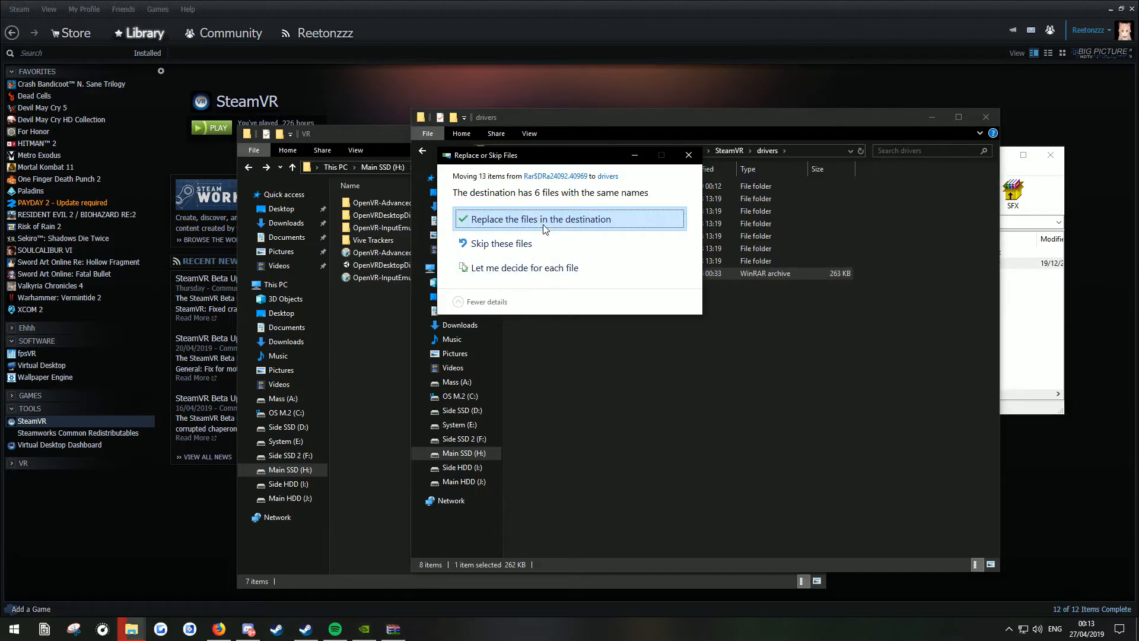
pyautogui.click(543, 223)
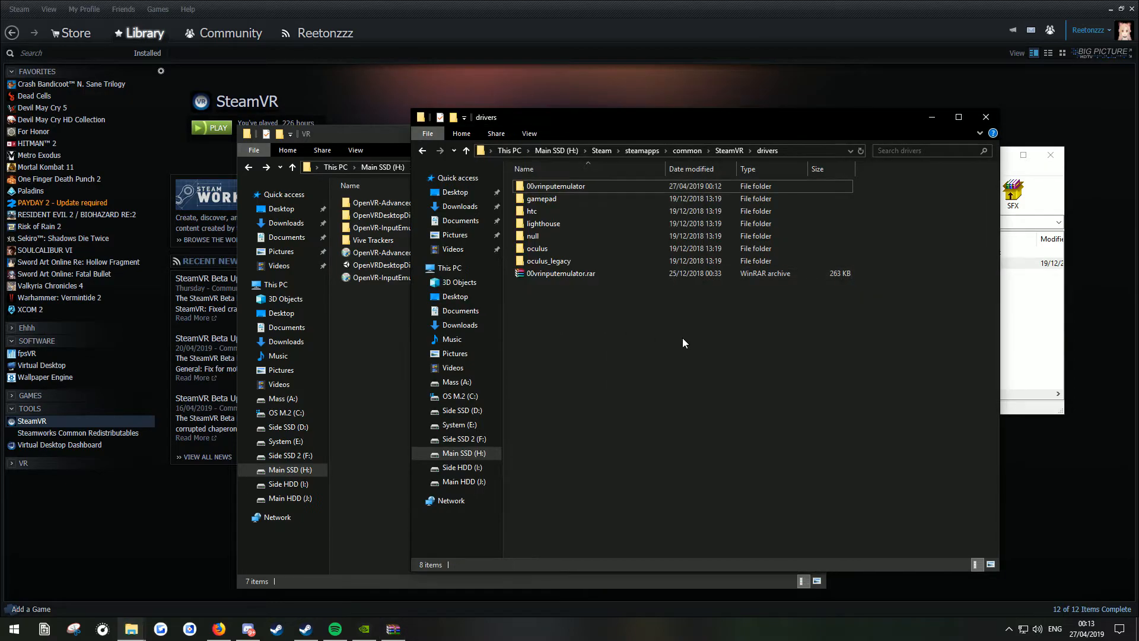
pyautogui.click(1037, 318)
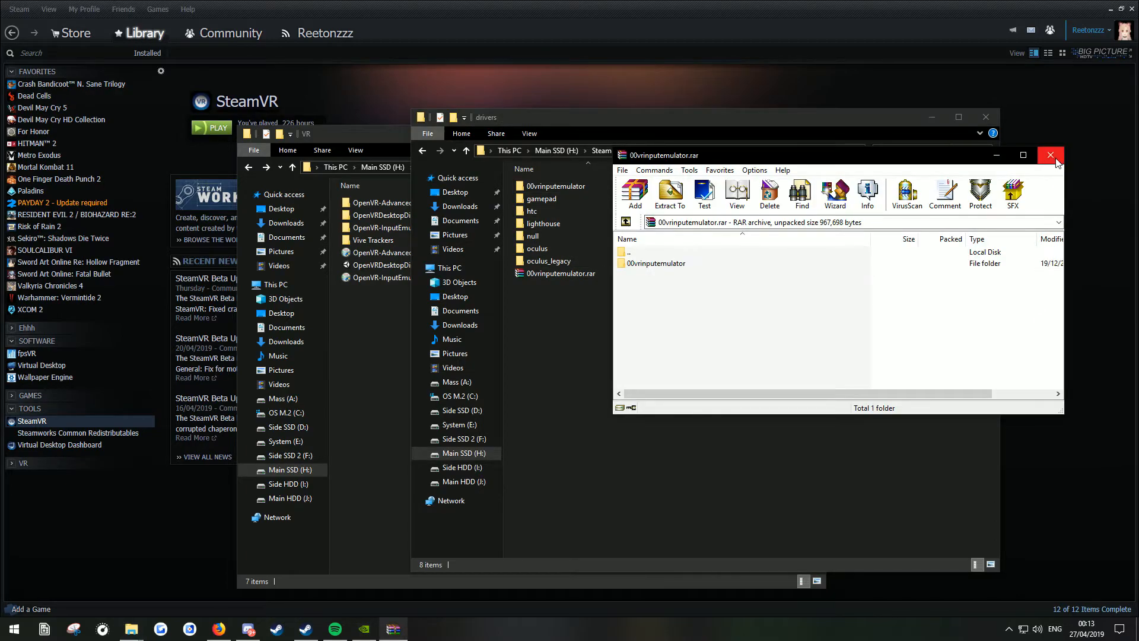
pyautogui.click(1052, 158)
# - Relaunch SteamVR, run PlayspaceMover.exe - Shortcut from the Desktop, and close its console
pyautogui.click(213, 128)
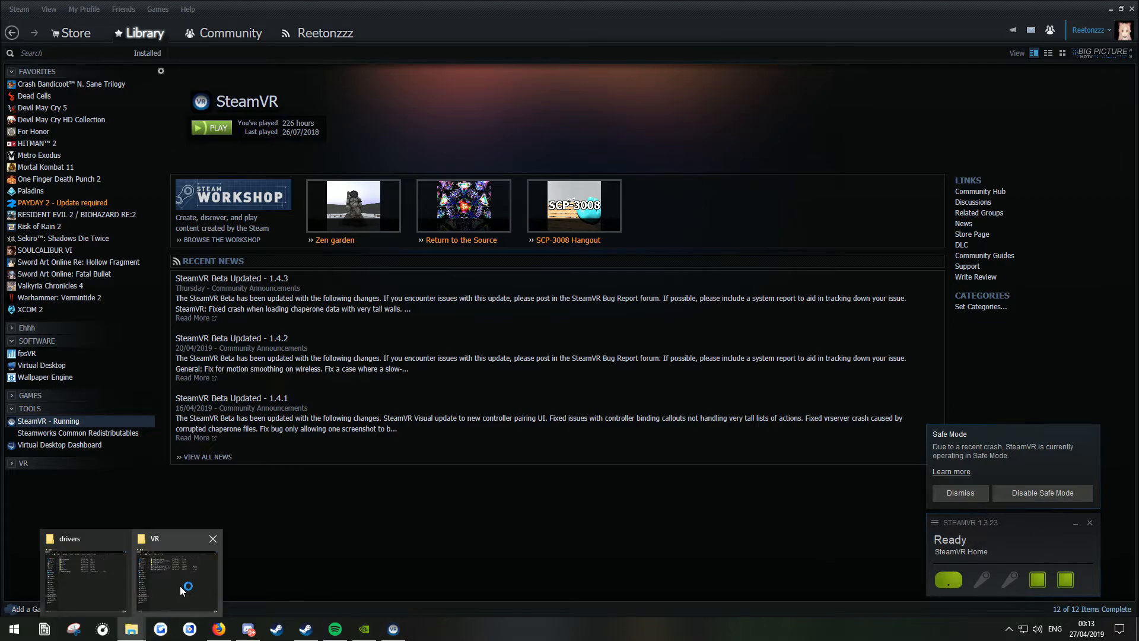
pyautogui.click(178, 574)
pyautogui.click(282, 313)
pyautogui.click(400, 414)
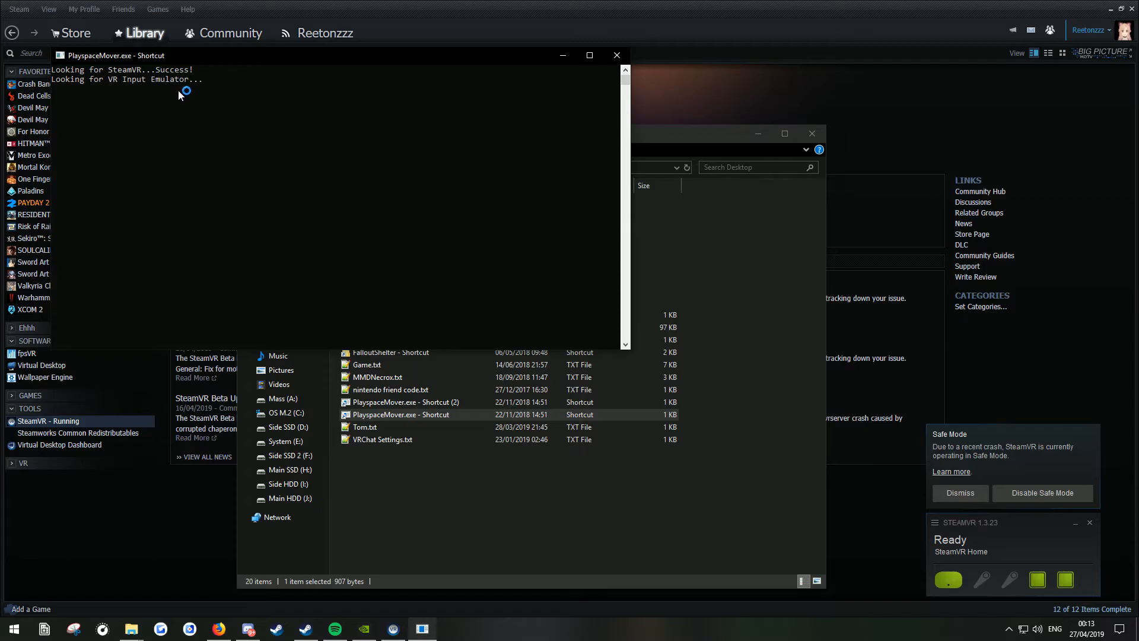
pyautogui.click(616, 56)
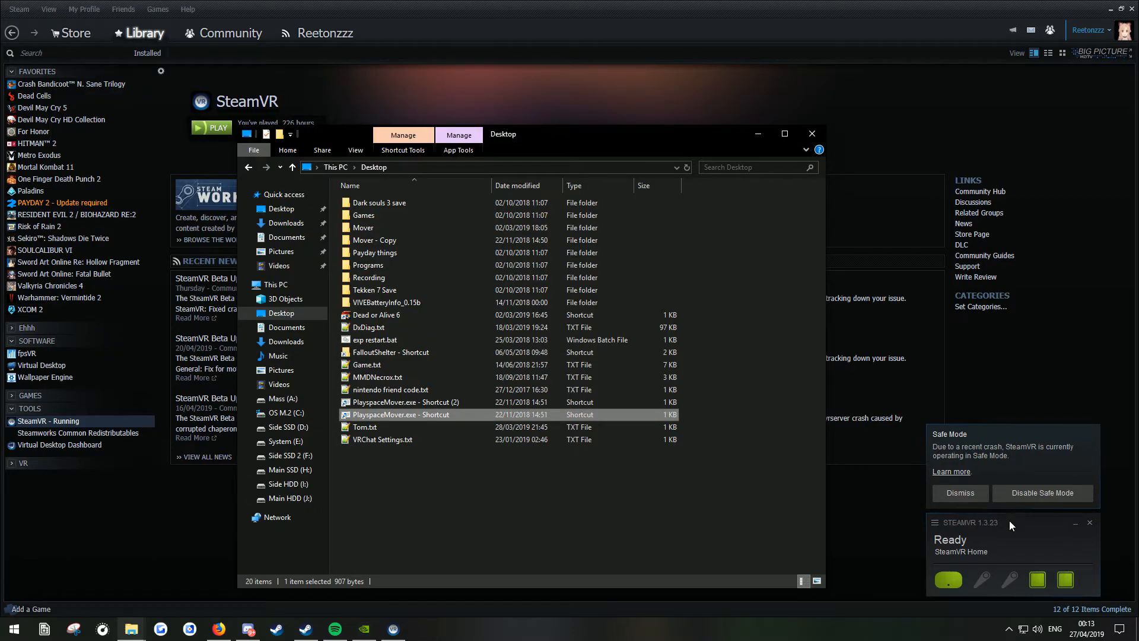
# - Disable SteamVR Safe Mode and confirm the restart
pyautogui.click(1042, 492)
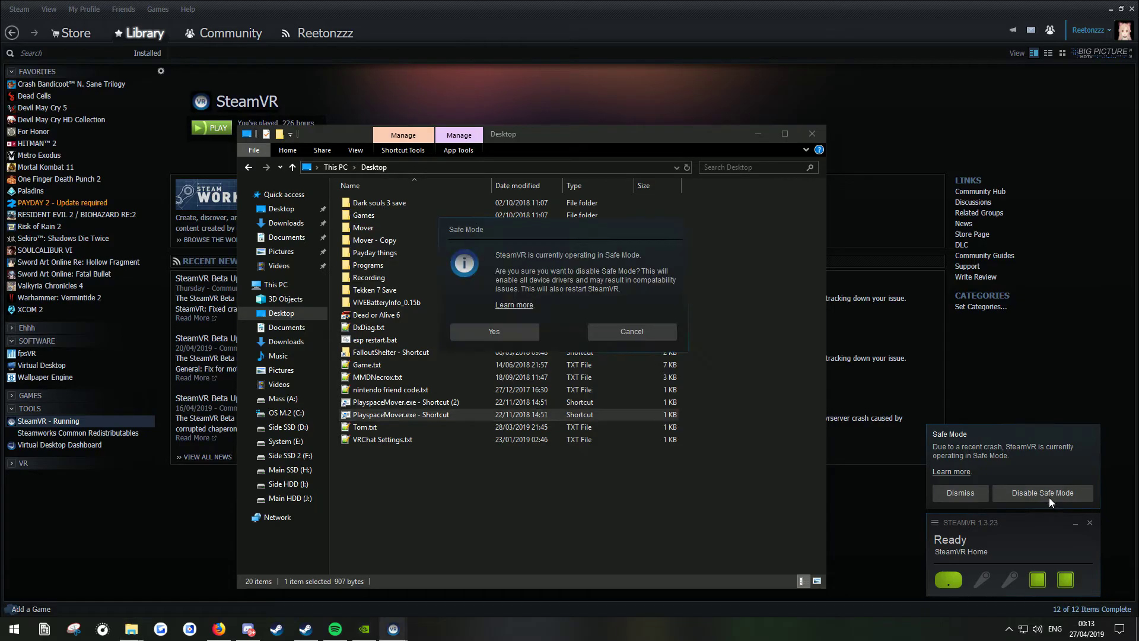
pyautogui.click(514, 336)
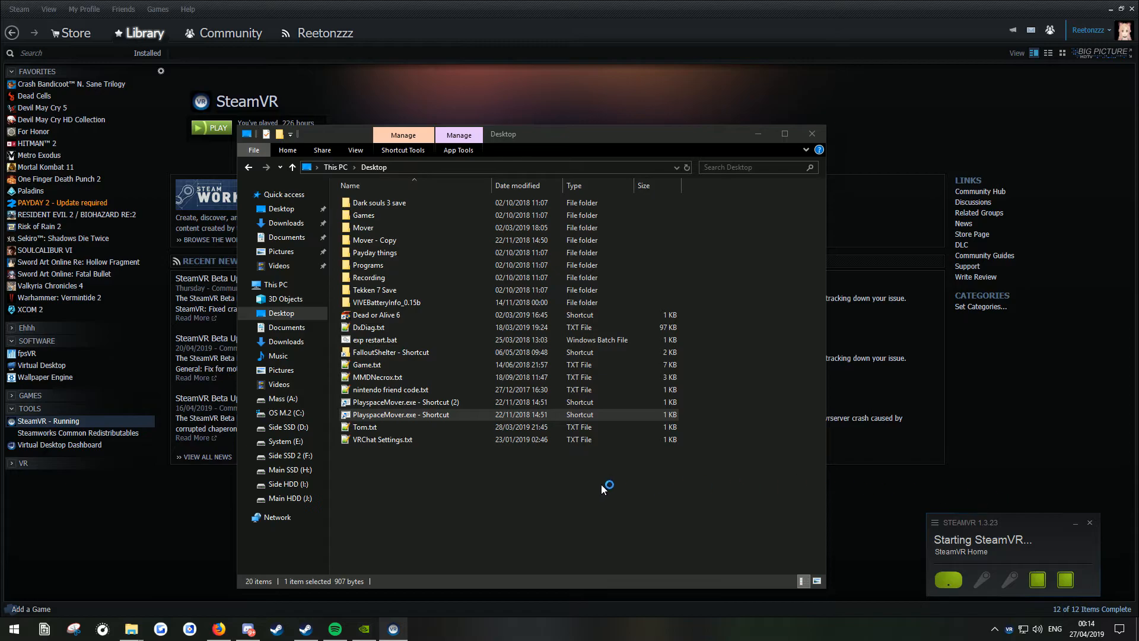
# - Relaunch PlayspaceMover until it reports READY, close its console, and reposition the Desktop folder window
pyautogui.doubleClick(419, 415)
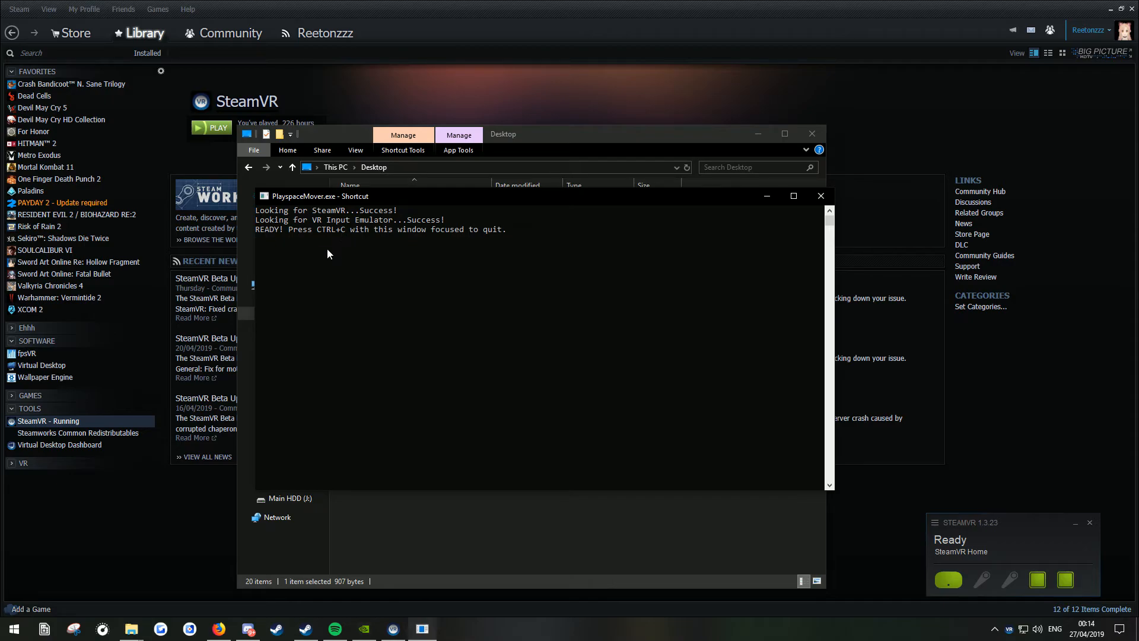
pyautogui.click(820, 196)
pyautogui.click(717, 258)
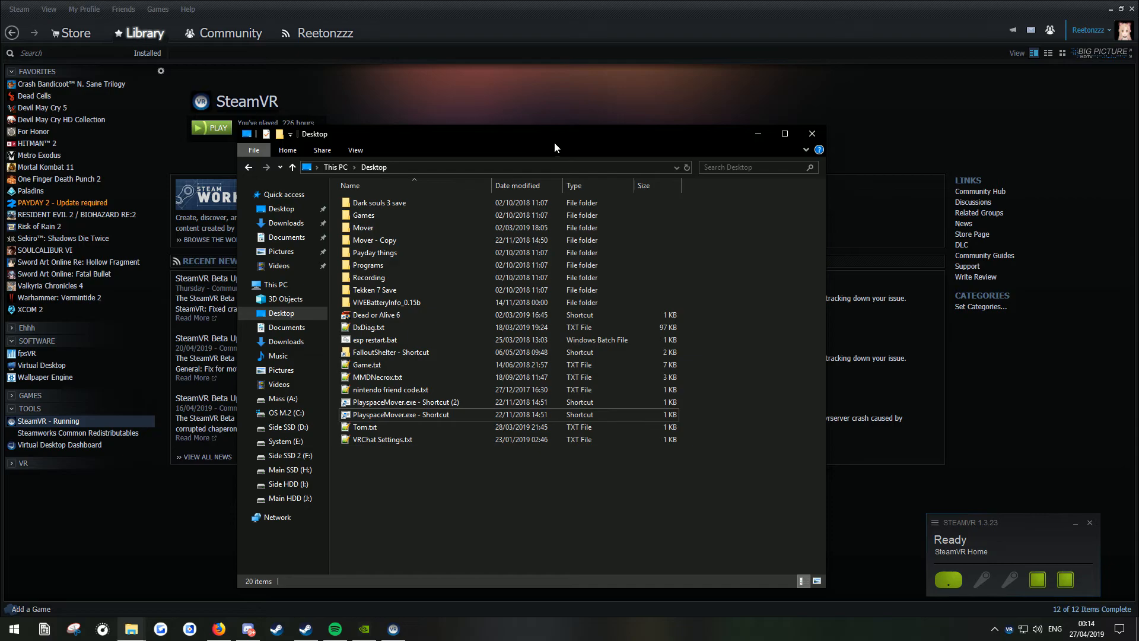
pyautogui.moveTo(554, 140); pyautogui.dragTo(619, 102)
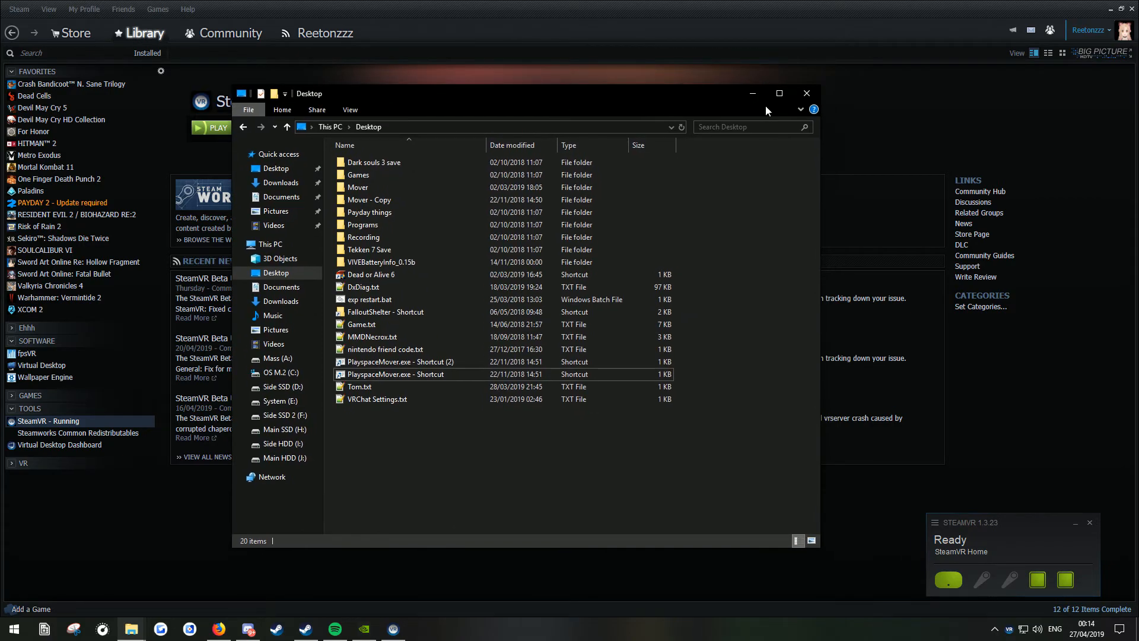